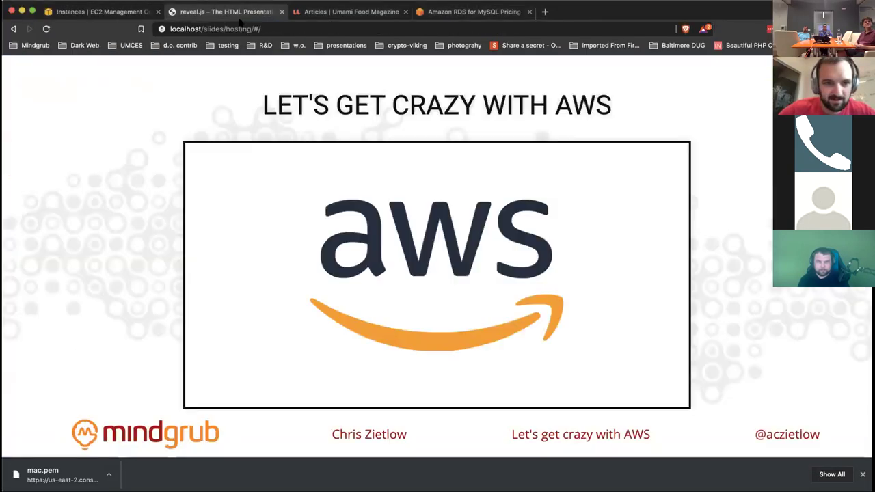
Bring the slides into view and advance to the Small Tier EC2 slide (1 GB, 2 vCPU, ~$8/month)
{"action": "left_click", "coordinate": [244, 10]}
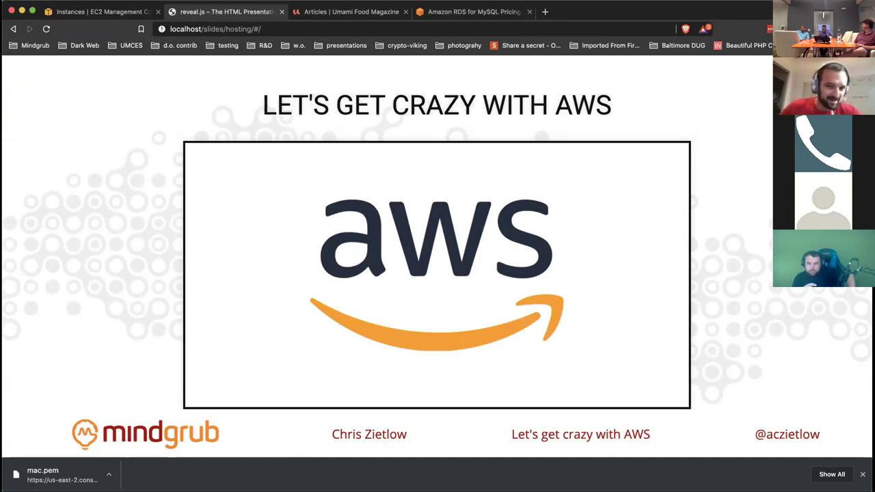
{"action": "key", "text": "Right"}
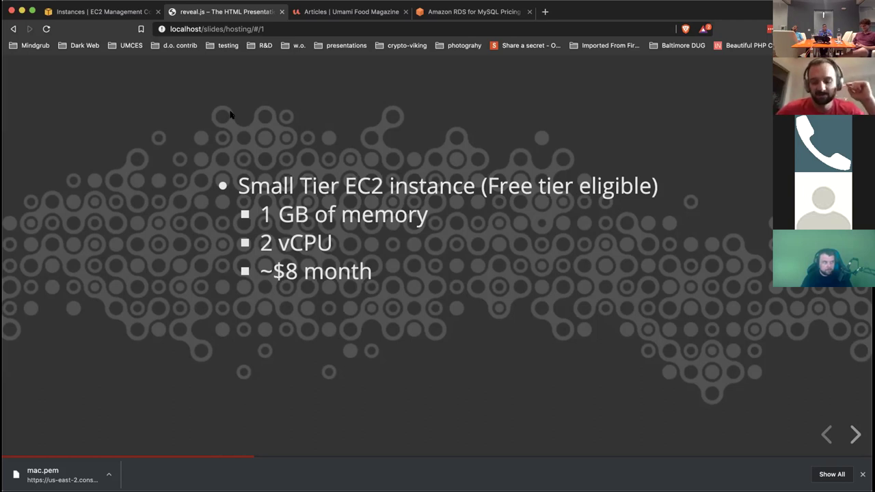
Reveal the Amazon Aurora Serverless and Elastic Load Balancer bullets, then move to the RDS Serverless benefits slide
{"action": "key", "text": "Right"}
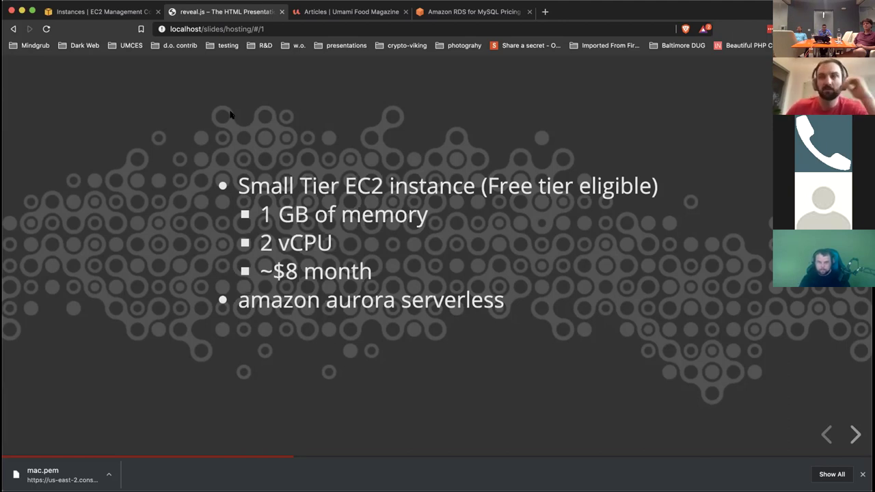
{"action": "key", "text": "Right"}
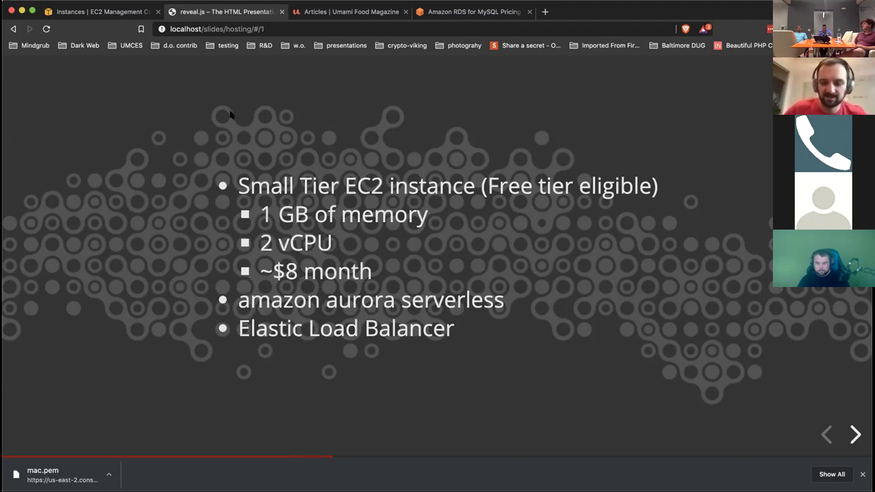
{"action": "key", "text": "Right"}
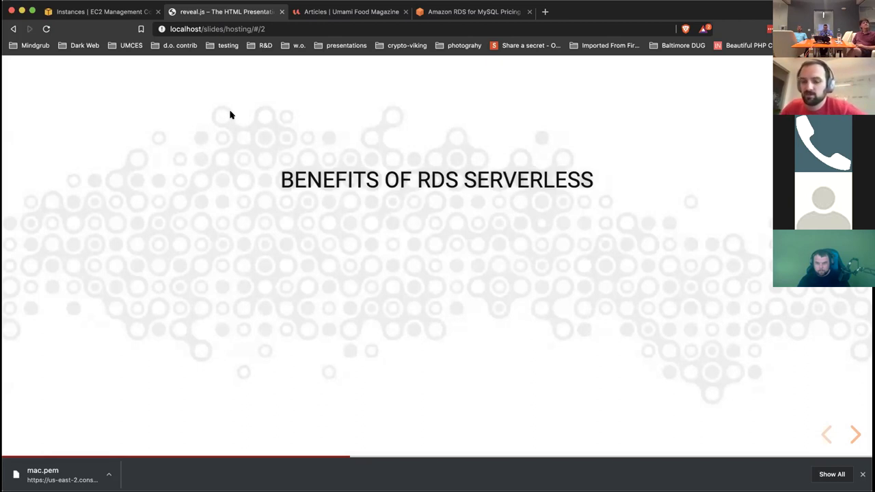
Reveal the five benefits, from effectively MySQL to 0 management time, then go to the downsides slide
{"action": "key", "text": "Right"}
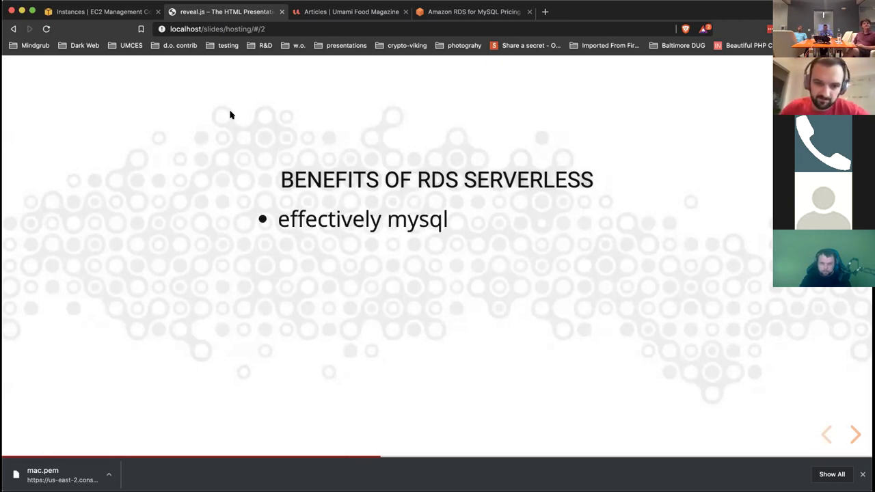
{"action": "key", "text": "Right"}
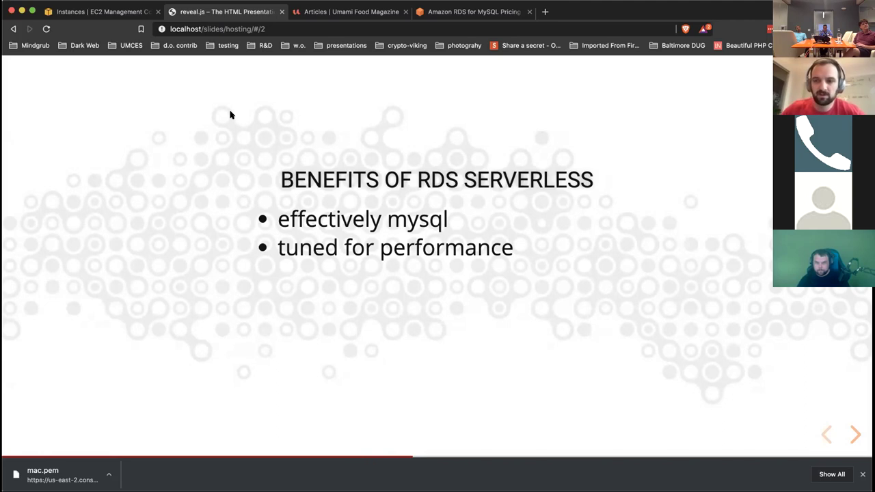
{"action": "key", "text": "Right"}
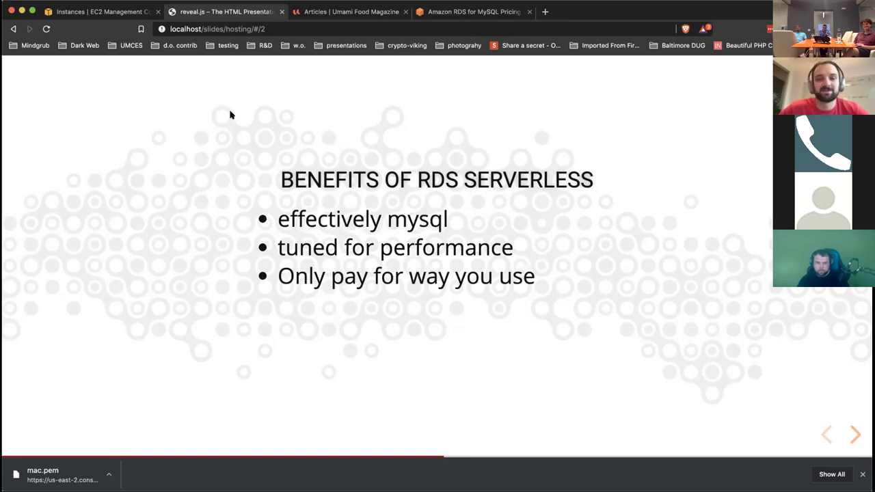
{"action": "key", "text": "Right"}
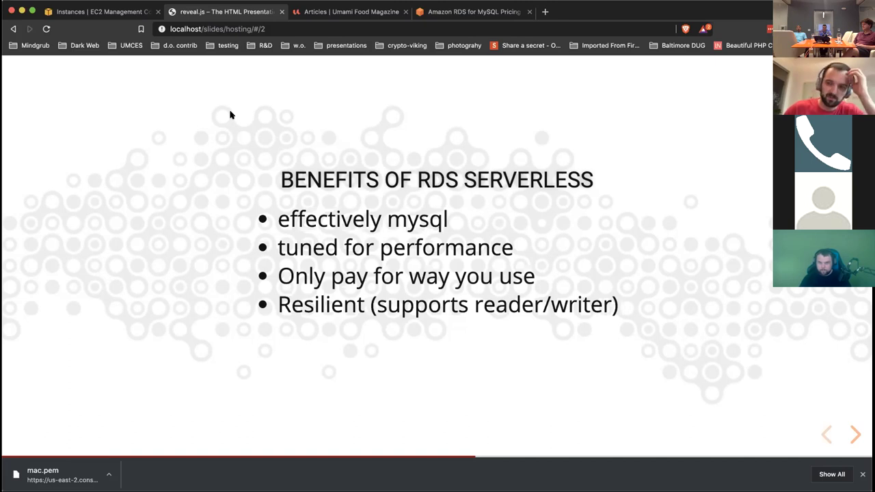
{"action": "key", "text": "Right"}
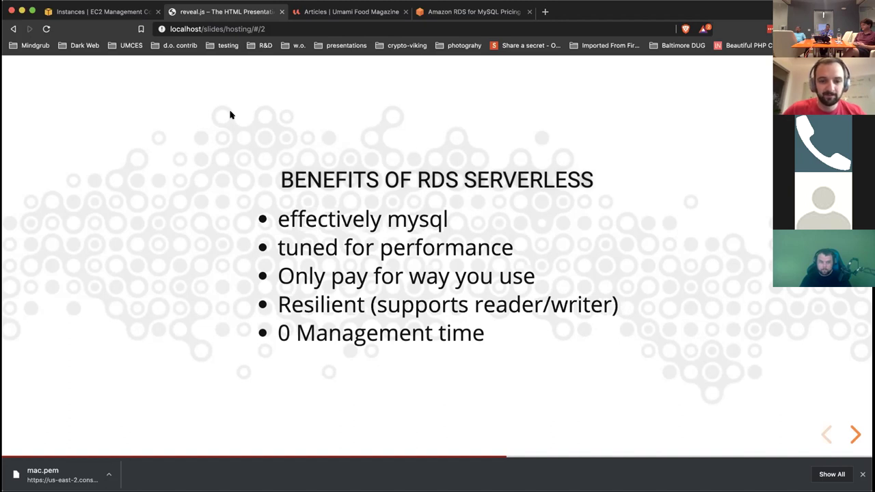
{"action": "key", "text": "Right"}
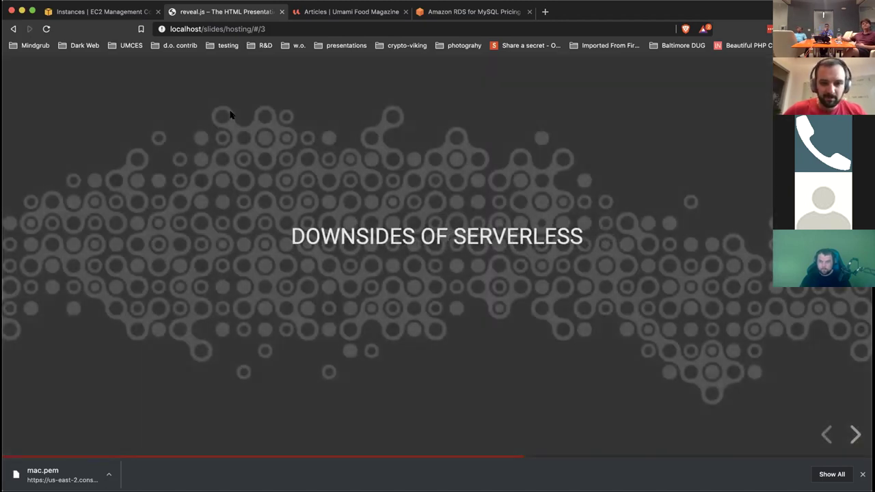
Reveal the one-minute database wakeup downside and advance to the Redmine architecture diagram
{"action": "key", "text": "Right"}
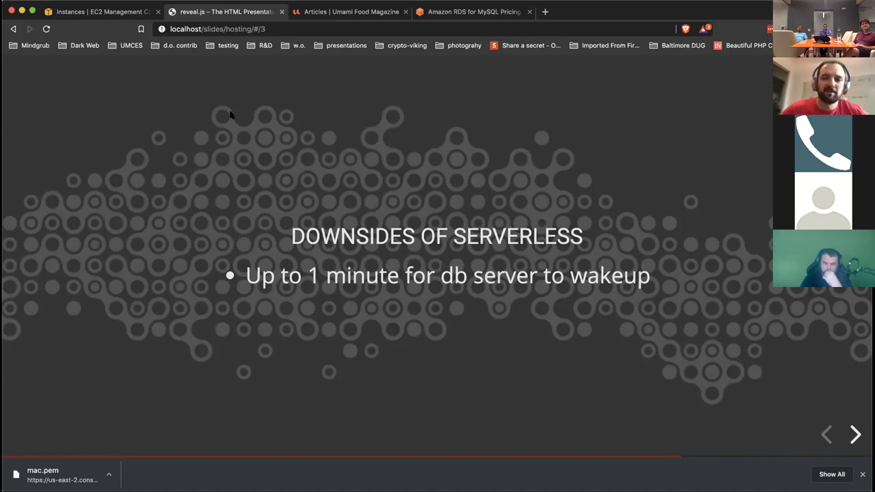
{"action": "key", "text": "Right"}
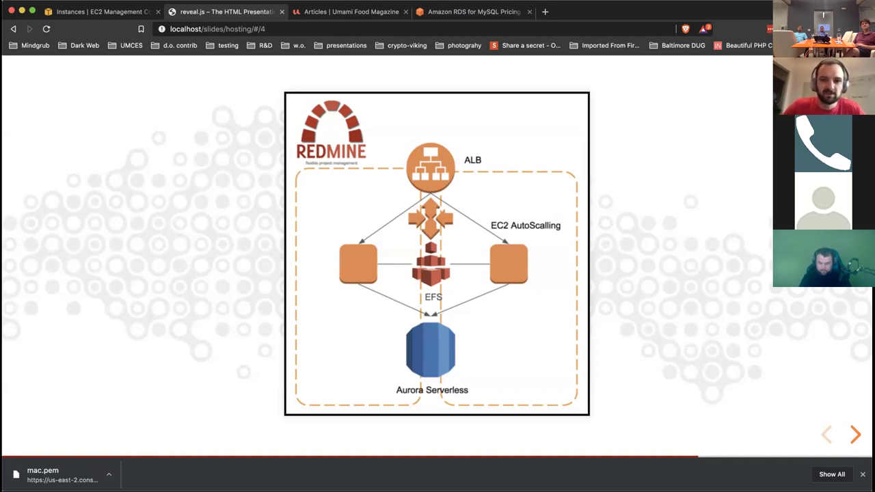
Open the live Umami site linked from the 'It's really real.' slide and go to its Content list
{"action": "key", "text": "Right"}
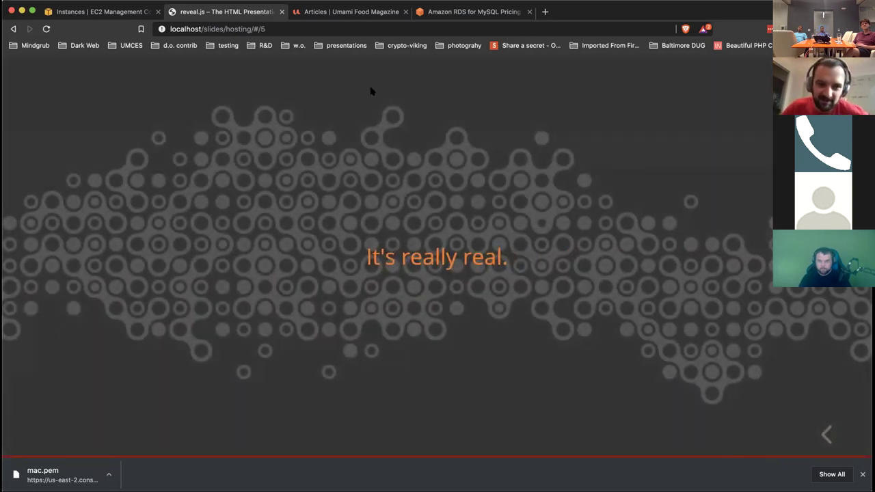
{"action": "left_click", "coordinate": [387, 263], "text": "super"}
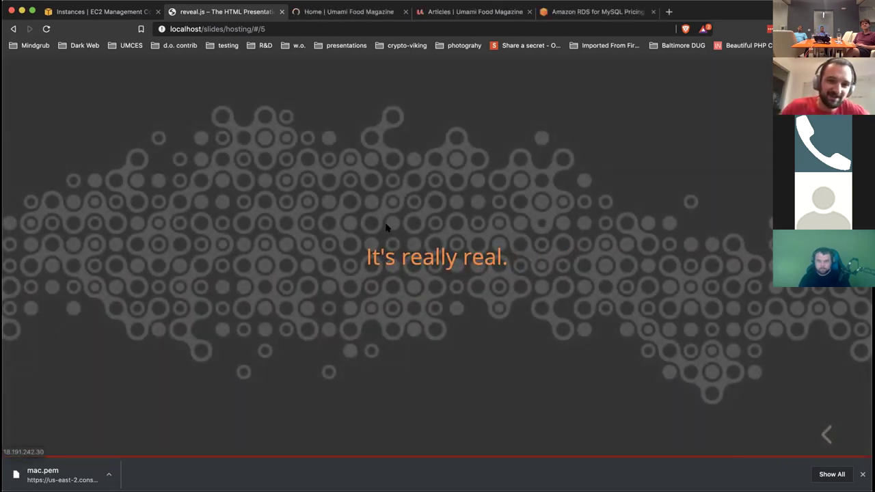
{"action": "left_click", "coordinate": [329, 13]}
{"action": "key", "text": "super+l"}
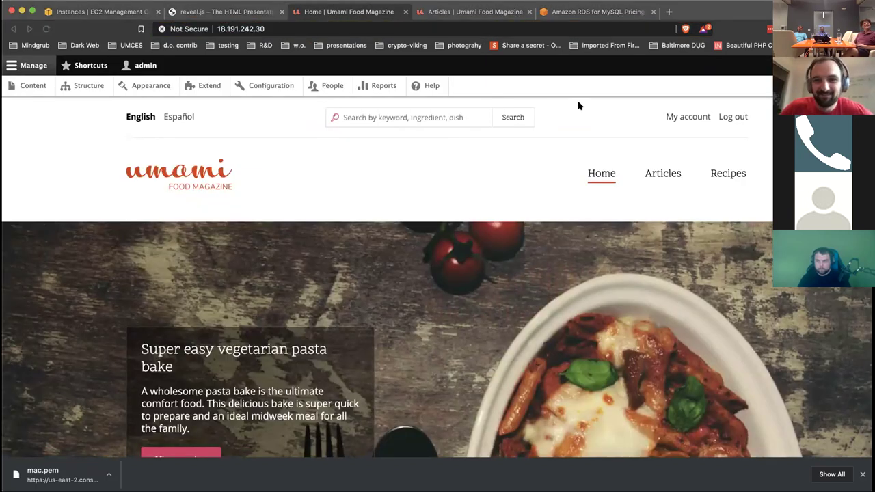
{"action": "left_click", "coordinate": [497, 154]}
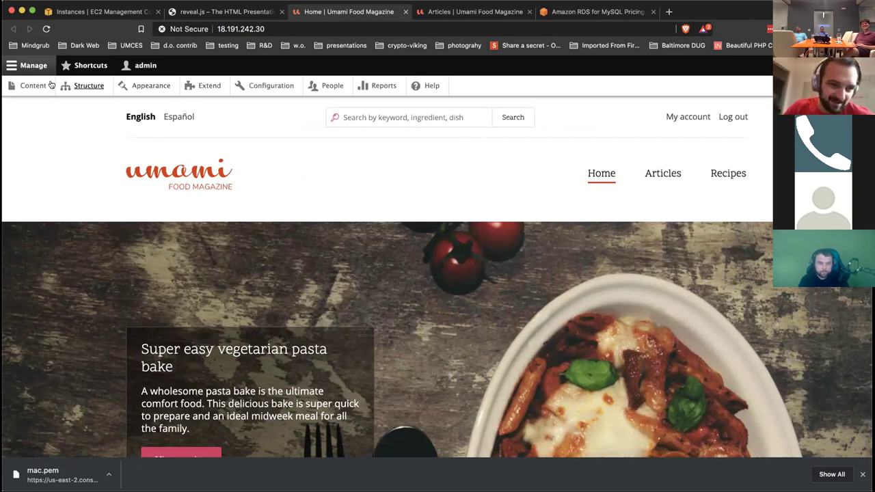
{"action": "left_click", "coordinate": [44, 86]}
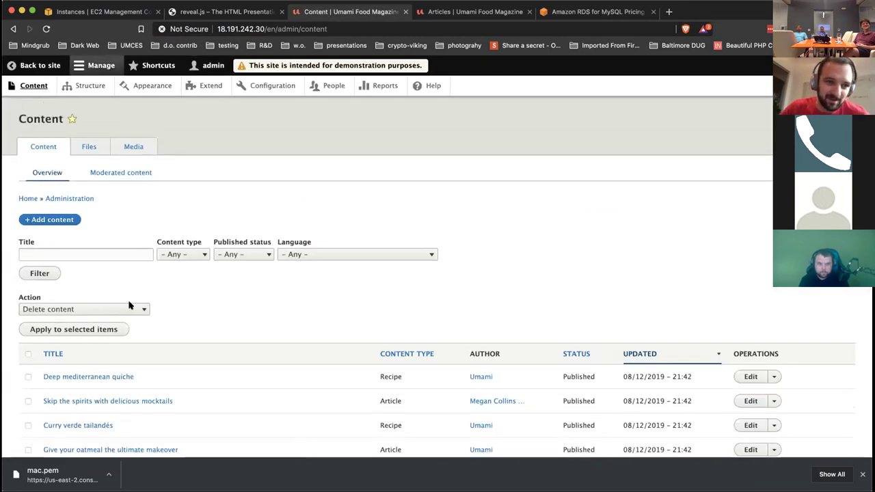
Open the Deep mediterranean quiche recipe's edit form, look through it, and return to the content list
{"action": "scroll", "coordinate": [252, 281], "scroll_direction": "down", "scroll_amount": 5}
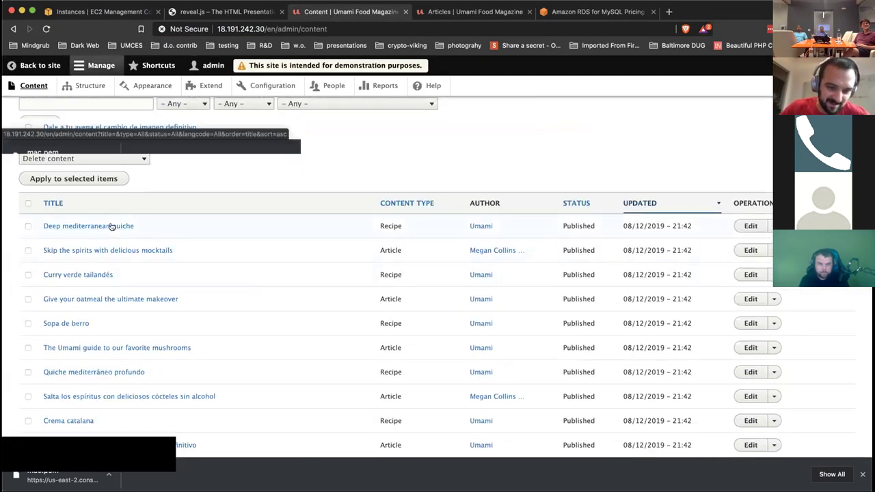
{"action": "left_click", "coordinate": [756, 228]}
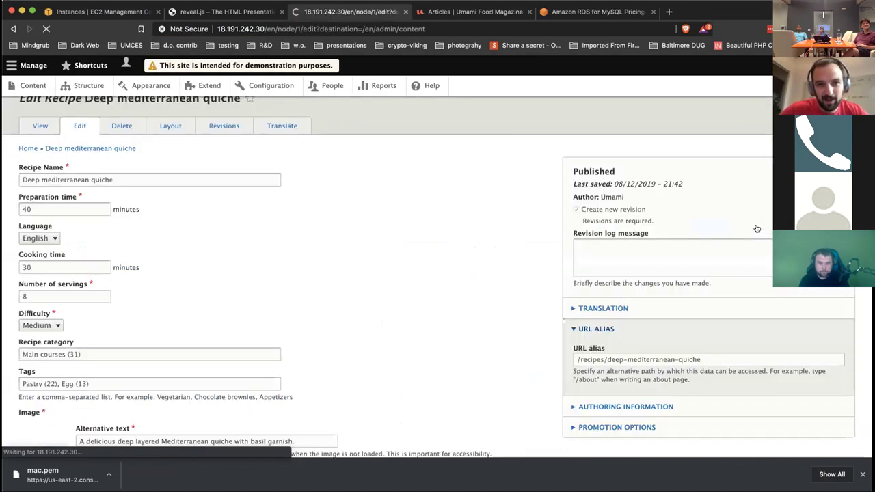
{"action": "scroll", "coordinate": [569, 258], "scroll_direction": "down", "scroll_amount": 8}
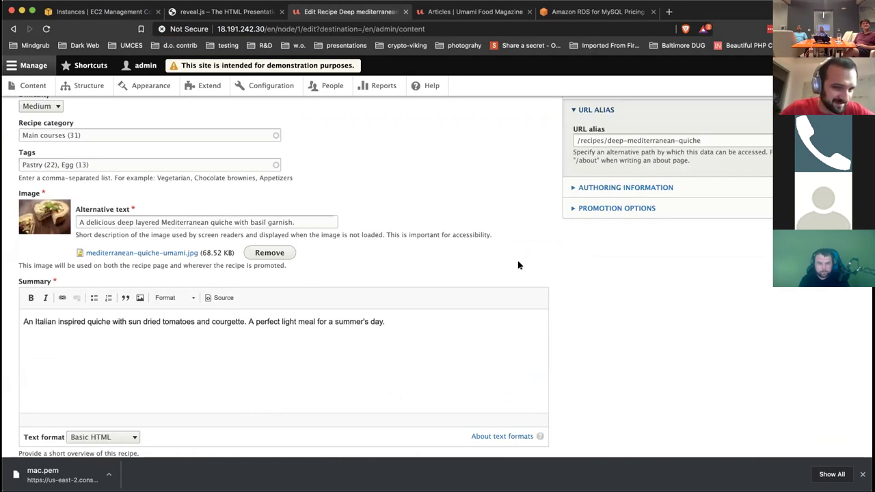
{"action": "scroll", "coordinate": [519, 266], "scroll_direction": "down", "scroll_amount": 15}
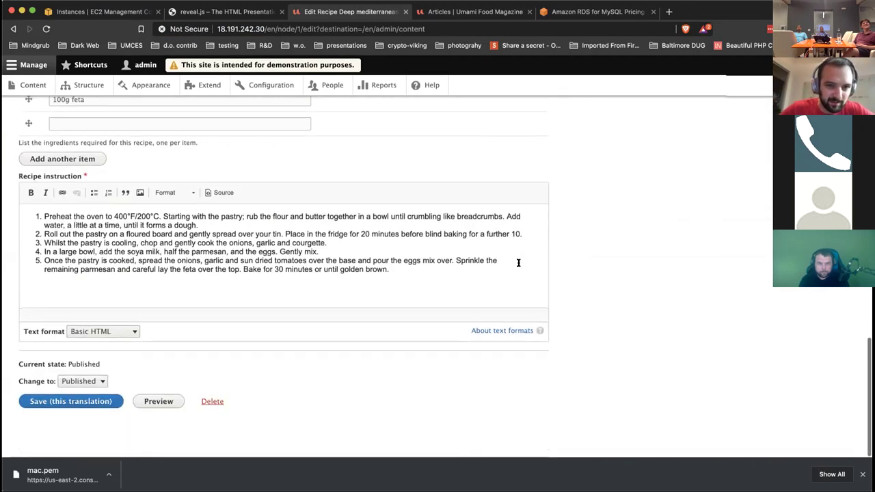
{"action": "scroll", "coordinate": [519, 264], "scroll_direction": "up", "scroll_amount": 15}
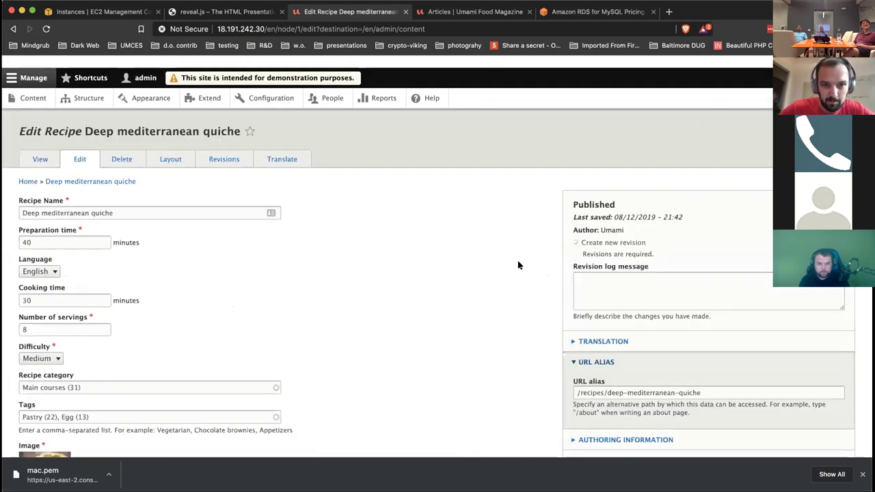
{"action": "left_click", "coordinate": [35, 91]}
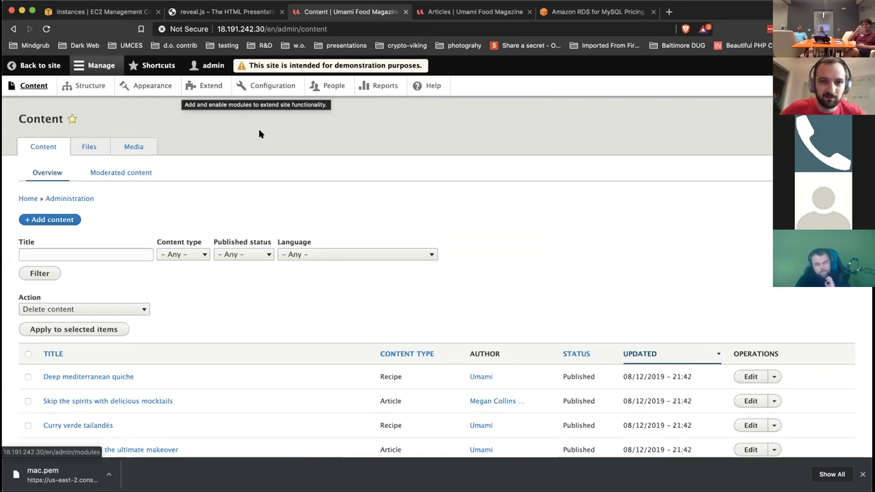
{"action": "left_click", "coordinate": [231, 11]}
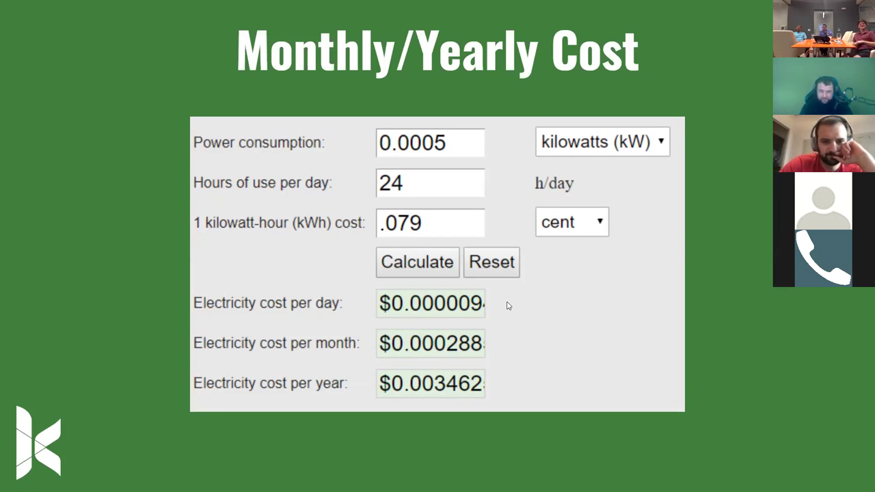
Advance to the Live Demo slide showing the Raspberry Pi site's web address
{"action": "key", "text": "Right"}
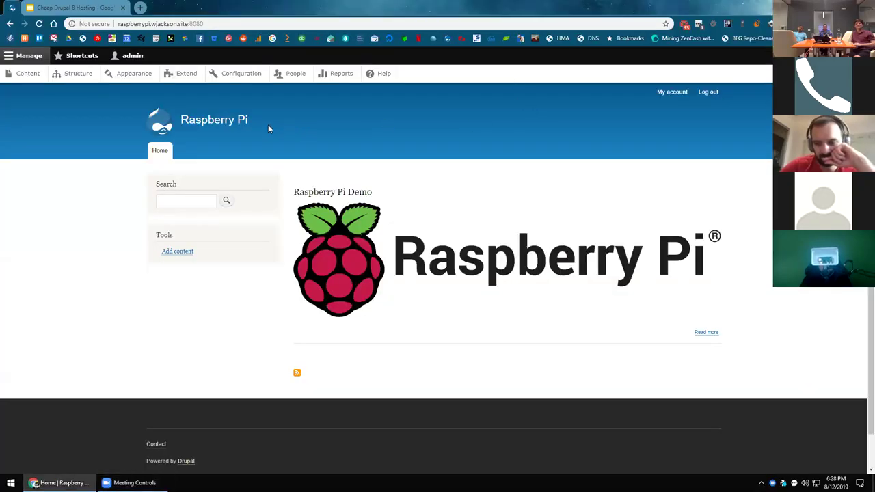
Glance over the Raspberry Pi Demo home page, then go to the admin Reports page
{"action": "scroll", "coordinate": [264, 138], "scroll_direction": "down", "scroll_amount": 1}
{"action": "scroll", "coordinate": [263, 140], "scroll_direction": "up", "scroll_amount": 1}
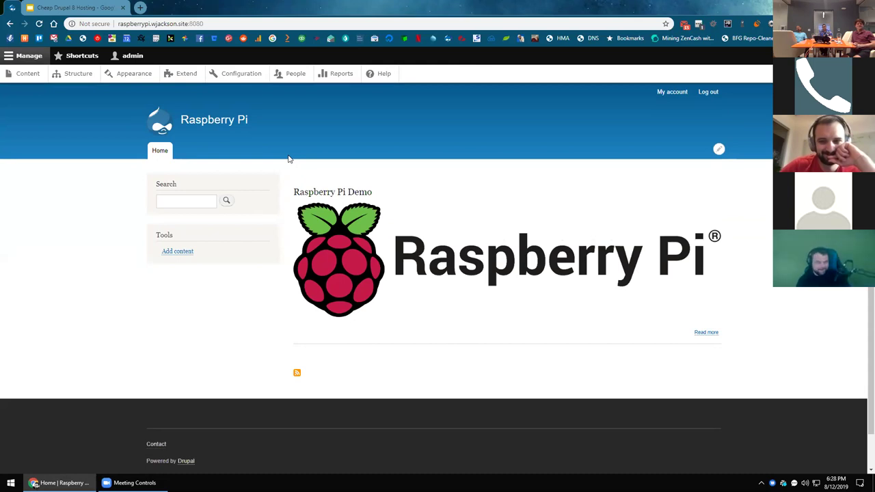
{"action": "left_click", "coordinate": [343, 76]}
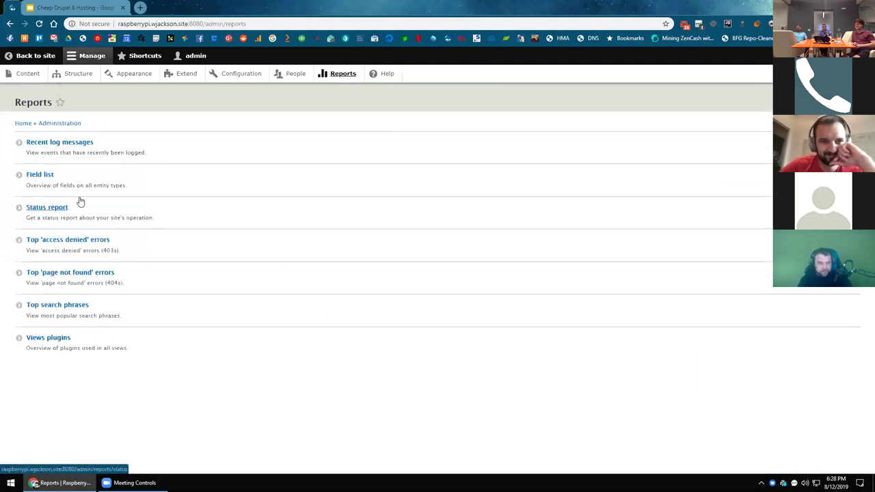
Open the Status report and scroll through its checks, with 1 error and 2 warnings
{"action": "left_click", "coordinate": [41, 211]}
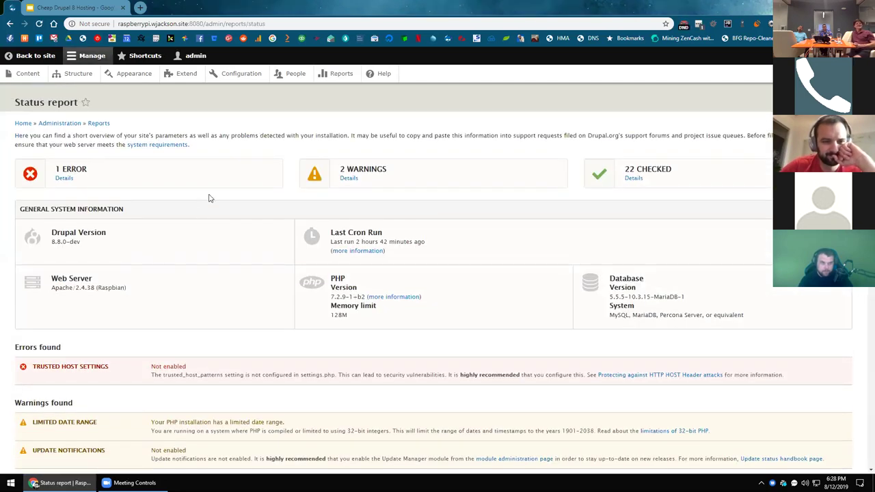
{"action": "scroll", "coordinate": [189, 278], "scroll_direction": "down", "scroll_amount": 2}
{"action": "left_click_drag", "start_coordinate": [108, 237], "coordinate": [39, 234]}
{"action": "left_click", "coordinate": [235, 238]}
{"action": "scroll", "coordinate": [236, 239], "scroll_direction": "down", "scroll_amount": 3}
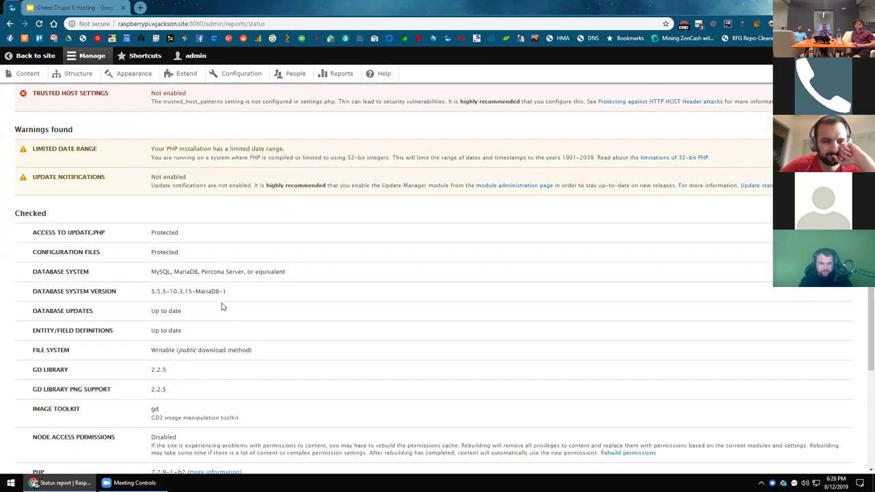
{"action": "scroll", "coordinate": [221, 243], "scroll_direction": "down", "scroll_amount": 2}
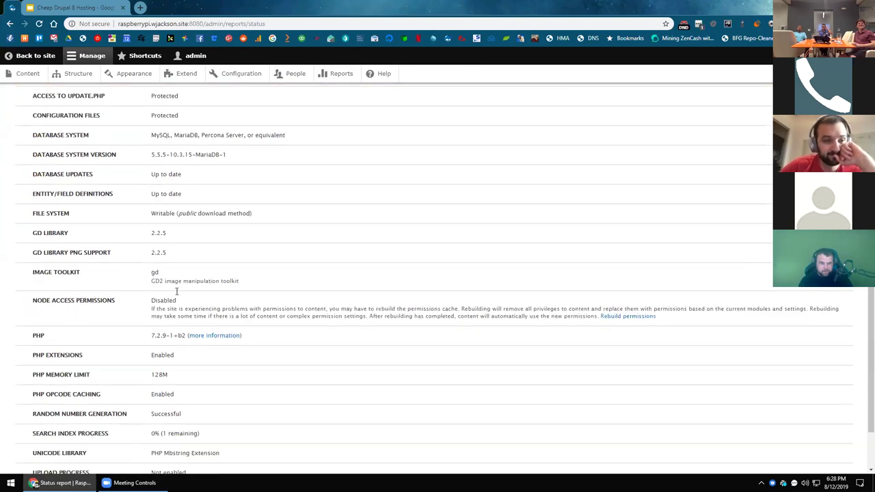
{"action": "scroll", "coordinate": [163, 306], "scroll_direction": "down", "scroll_amount": 2}
Highlight the PHP 7.2.9-1+b2 and Apache/2.4.38 (Raspbian) versions in the Status report
{"action": "left_click_drag", "start_coordinate": [152, 261], "coordinate": [161, 261]}
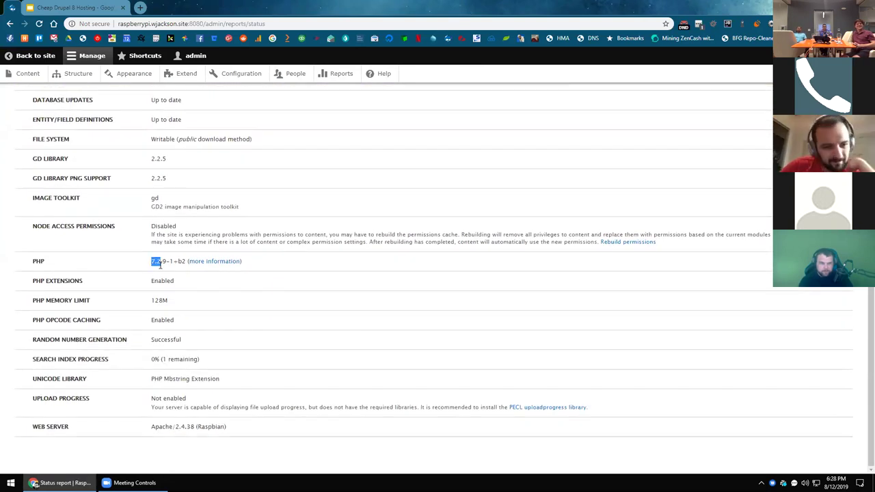
{"action": "scroll", "coordinate": [179, 216], "scroll_direction": "up", "scroll_amount": 2}
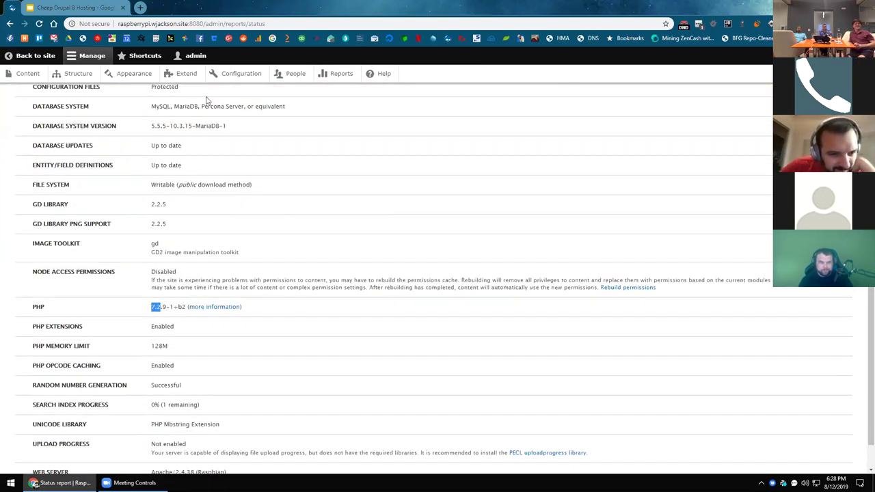
{"action": "scroll", "coordinate": [207, 178], "scroll_direction": "up", "scroll_amount": 2}
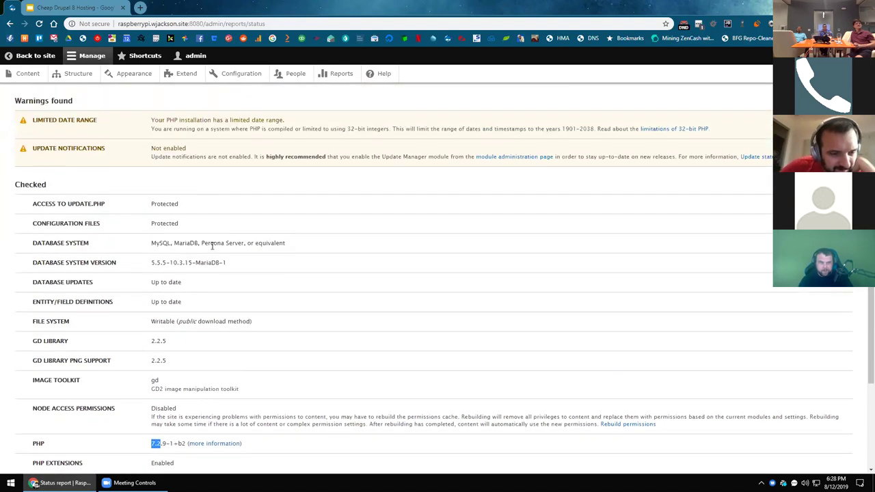
{"action": "scroll", "coordinate": [205, 287], "scroll_direction": "down", "scroll_amount": 4}
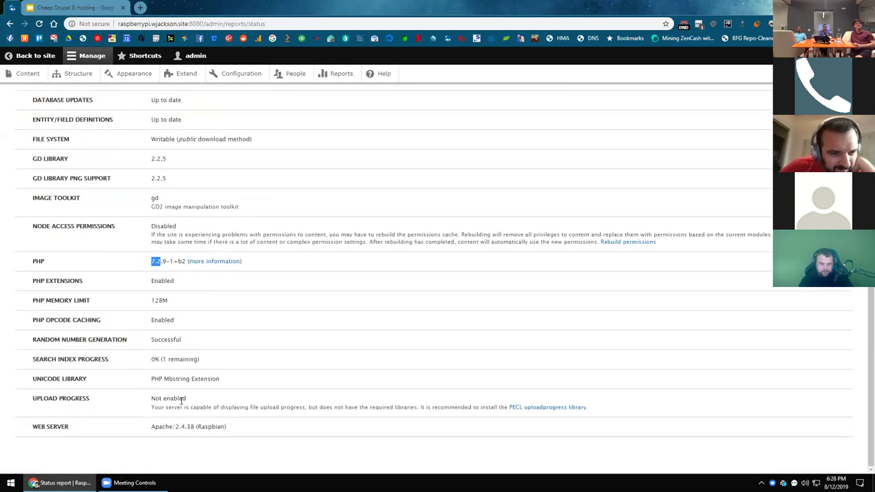
{"action": "left_click_drag", "start_coordinate": [152, 429], "coordinate": [230, 434]}
{"action": "left_click", "coordinate": [230, 434]}
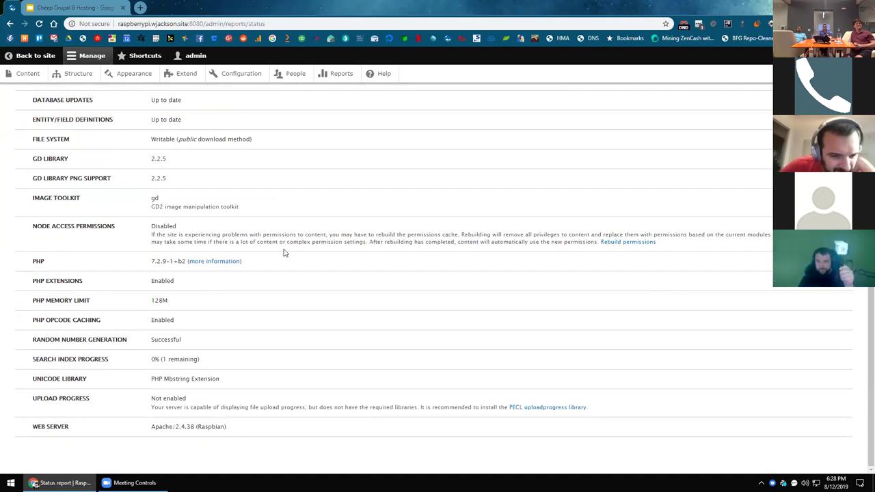
{"action": "scroll", "coordinate": [284, 257], "scroll_direction": "up", "scroll_amount": 1}
{"action": "scroll", "coordinate": [284, 260], "scroll_direction": "up", "scroll_amount": 4}
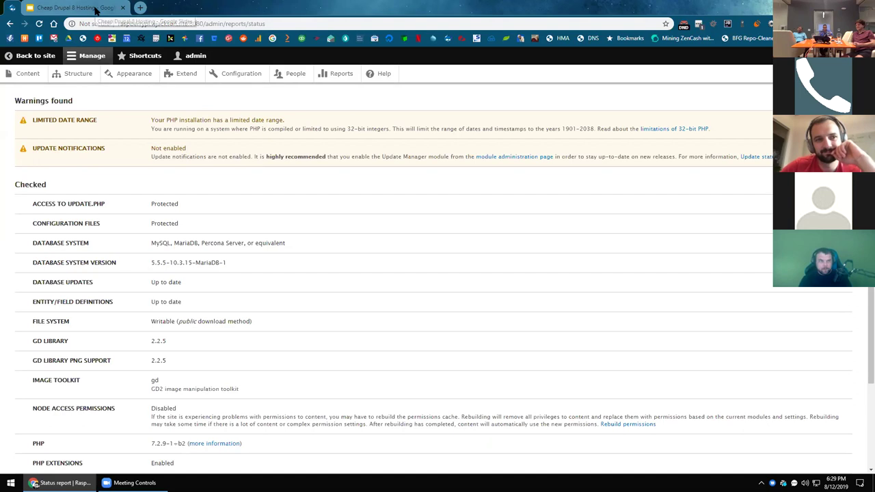
Return to the Cheap Drupal 8 Hosting deck and show slide 6, the Kanopi Thank You slide
{"action": "left_click", "coordinate": [96, 8]}
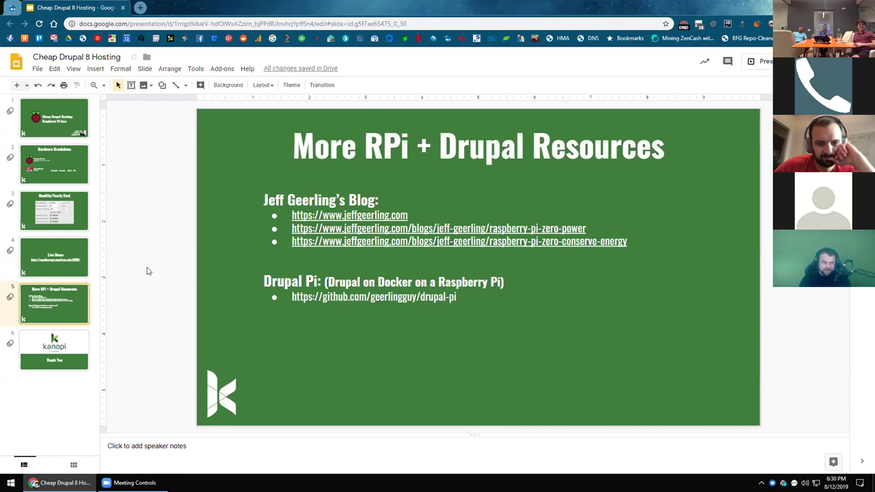
{"action": "left_click", "coordinate": [54, 351]}
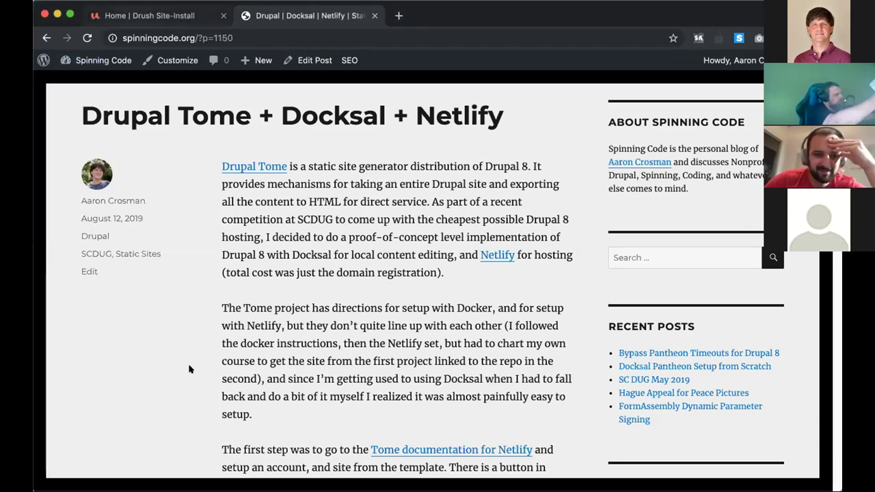
{"action": "left_click", "coordinate": [797, 479]}
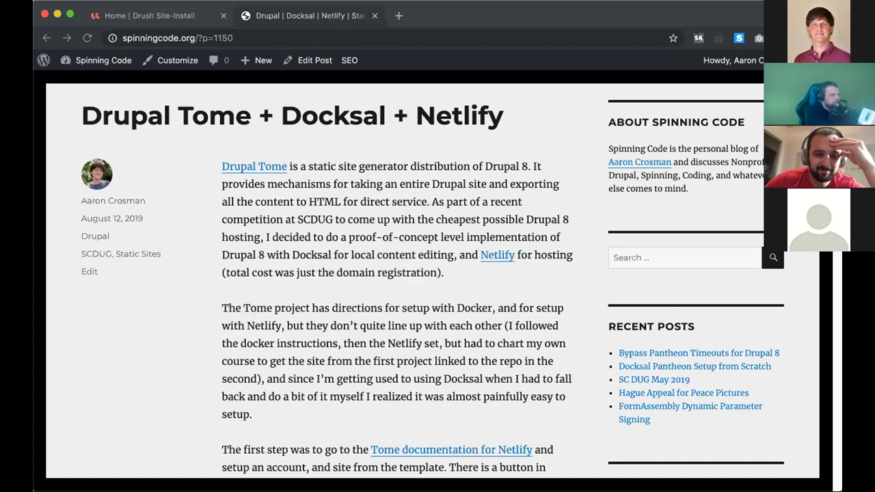
{"action": "left_click", "coordinate": [472, 123]}
{"action": "scroll", "coordinate": [458, 178], "scroll_direction": "up", "scroll_amount": 3}
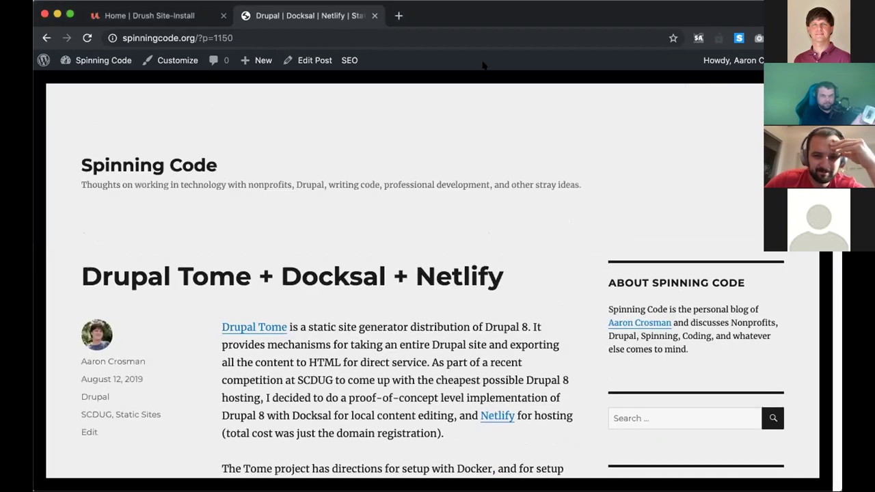
{"action": "left_click", "coordinate": [148, 15]}
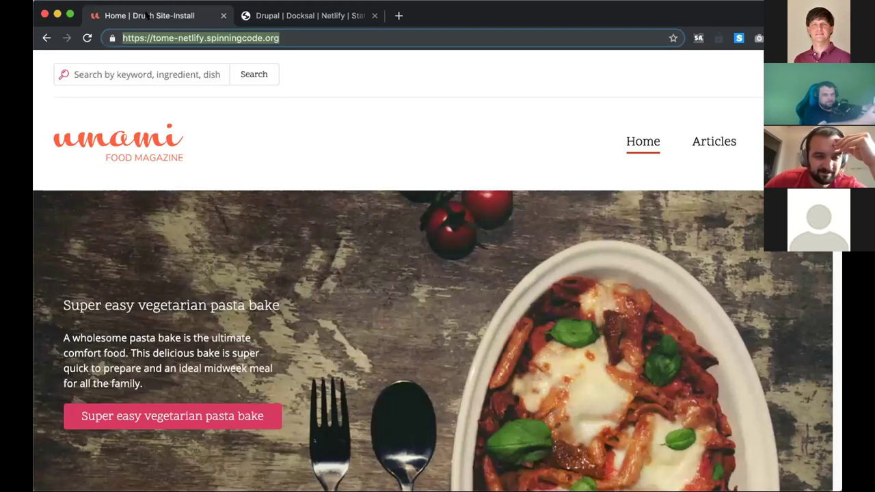
{"action": "scroll", "coordinate": [348, 251], "scroll_direction": "down", "scroll_amount": 3}
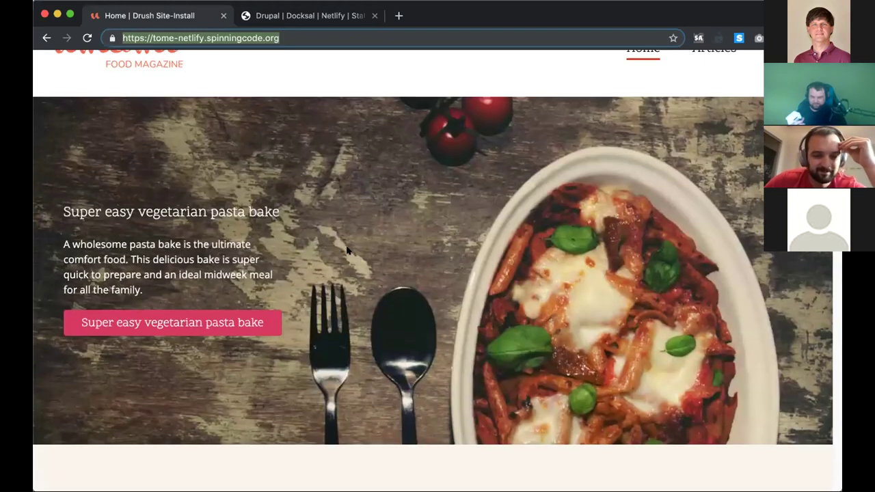
{"action": "scroll", "coordinate": [347, 251], "scroll_direction": "up", "scroll_amount": 3}
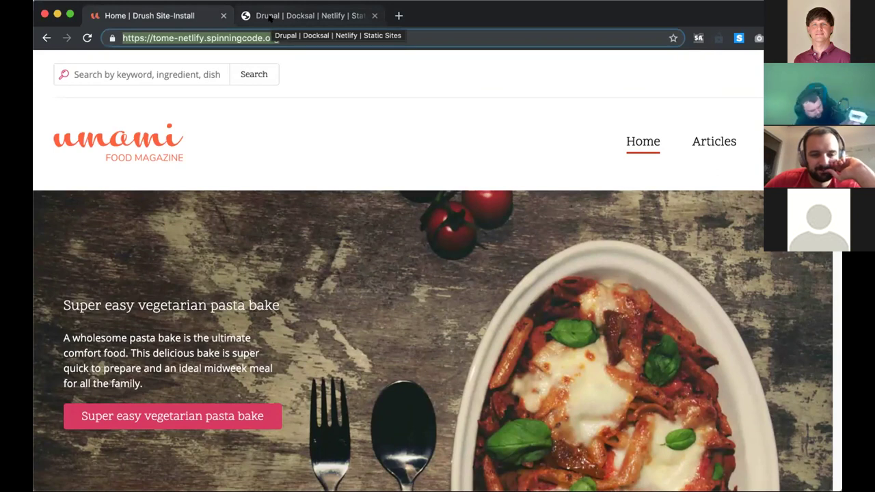
Return Chrome to the Tome-built Umami static site on tome-netlify.spinningcode.org
{"action": "left_click", "coordinate": [270, 17]}
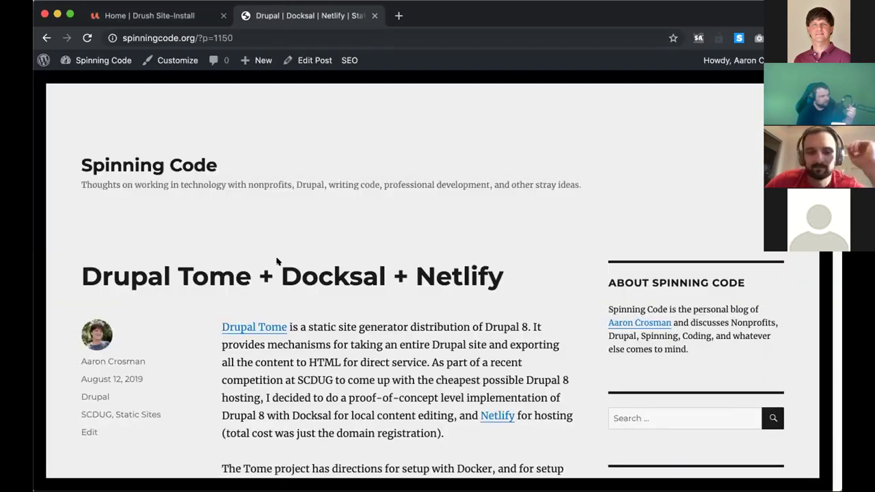
{"action": "scroll", "coordinate": [358, 353], "scroll_direction": "down", "scroll_amount": 5}
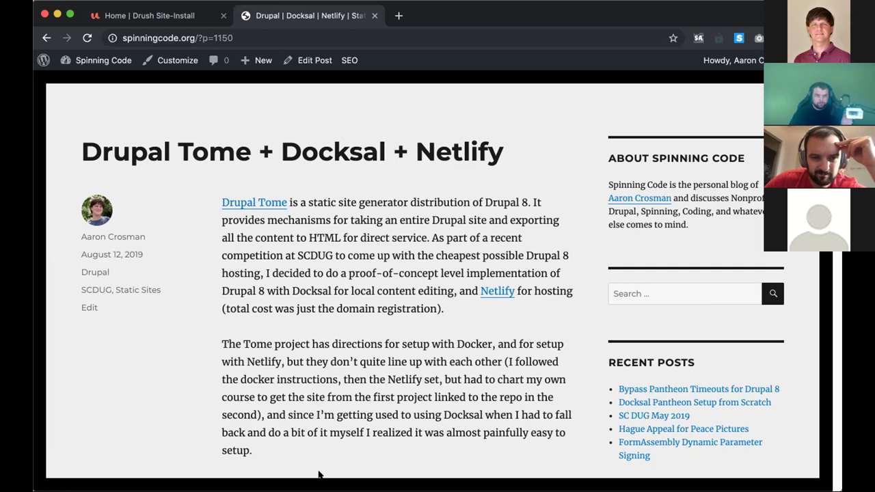
{"action": "key", "text": "super+Tab"}
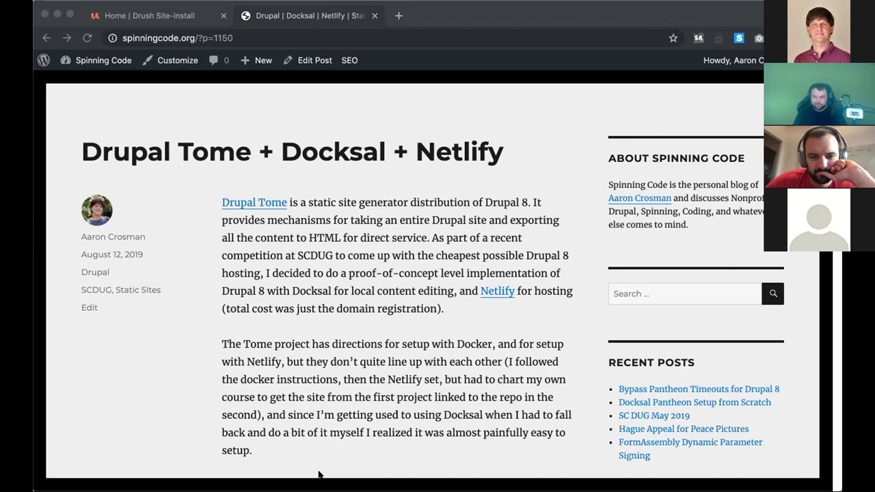
{"action": "left_click", "coordinate": [378, 401]}
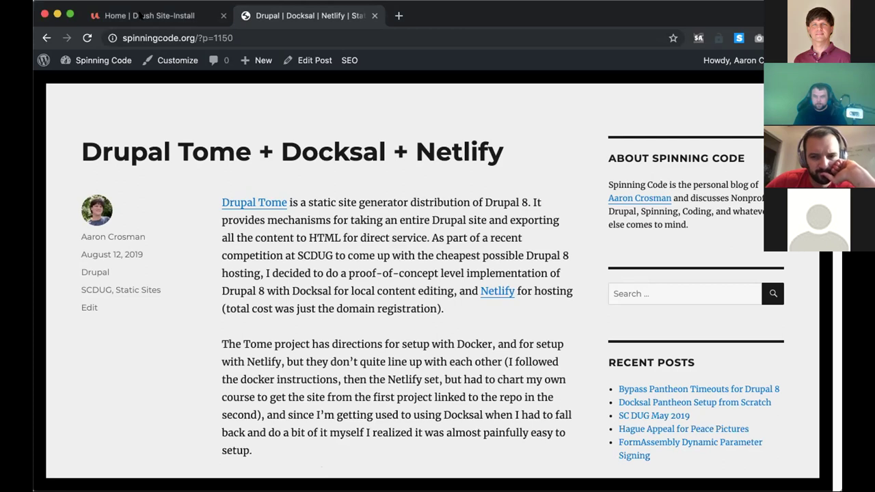
{"action": "key", "text": "ctrl+shift+Tab"}
{"action": "scroll", "coordinate": [299, 352], "scroll_direction": "down", "scroll_amount": 5}
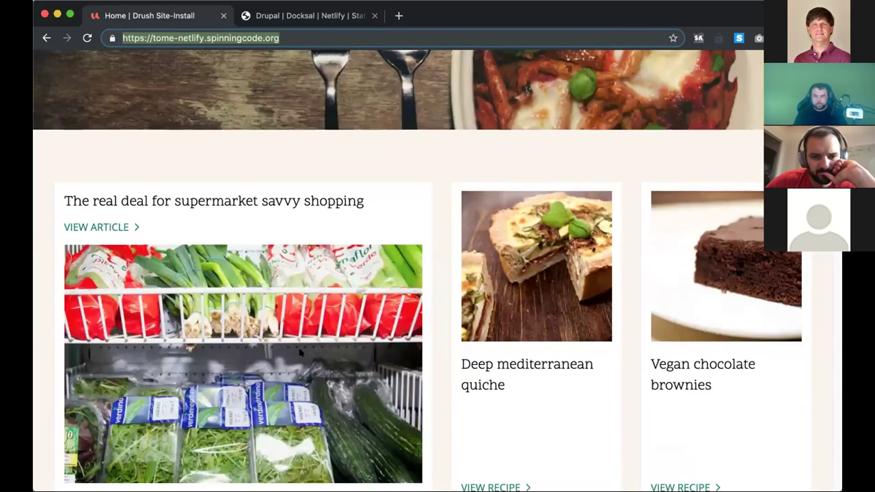
{"action": "left_click", "coordinate": [561, 362]}
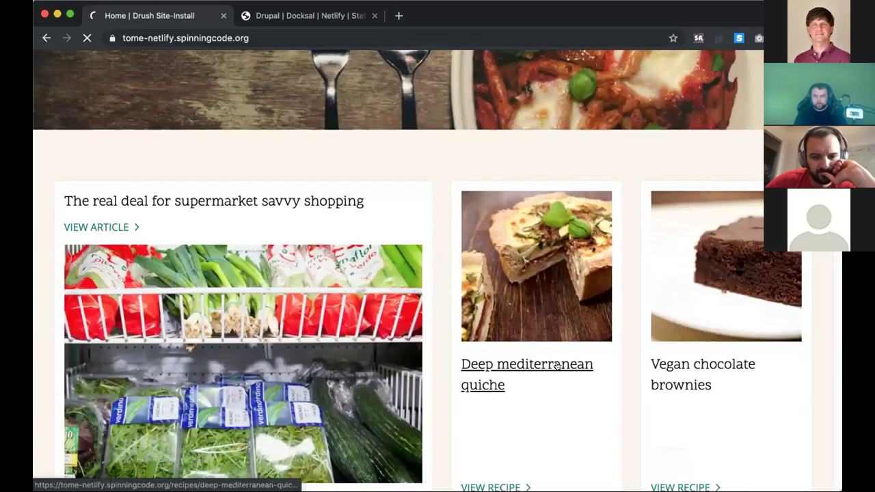
{"action": "scroll", "coordinate": [333, 351], "scroll_direction": "down", "scroll_amount": 10}
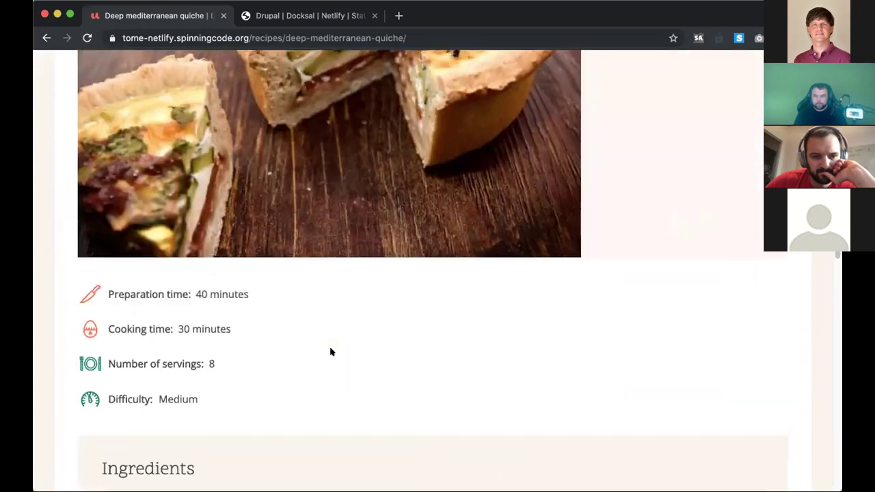
{"action": "scroll", "coordinate": [330, 352], "scroll_direction": "down", "scroll_amount": 5}
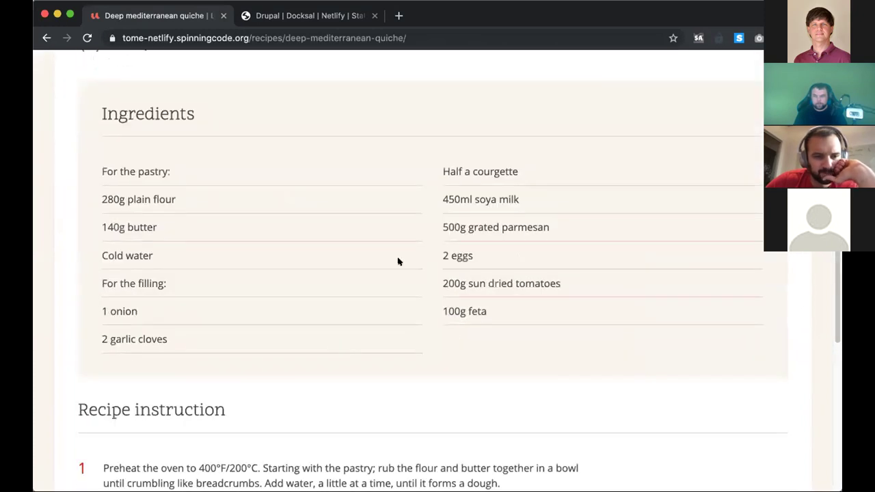
{"action": "scroll", "coordinate": [398, 262], "scroll_direction": "down", "scroll_amount": 10}
{"action": "left_click", "coordinate": [446, 188]}
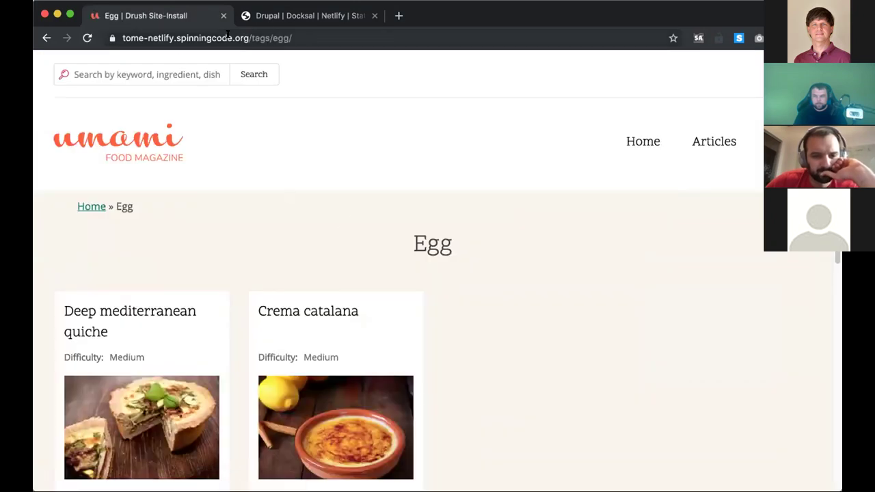
{"action": "double_click", "coordinate": [292, 39]}
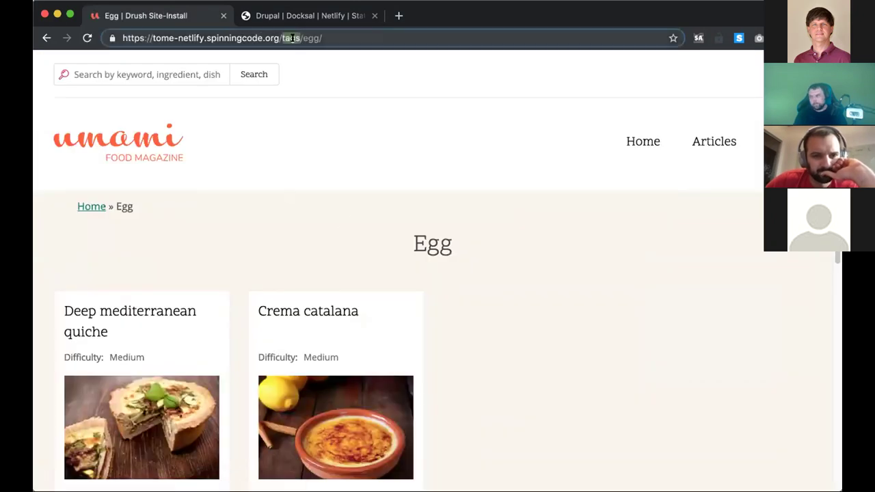
{"action": "left_click", "coordinate": [332, 108]}
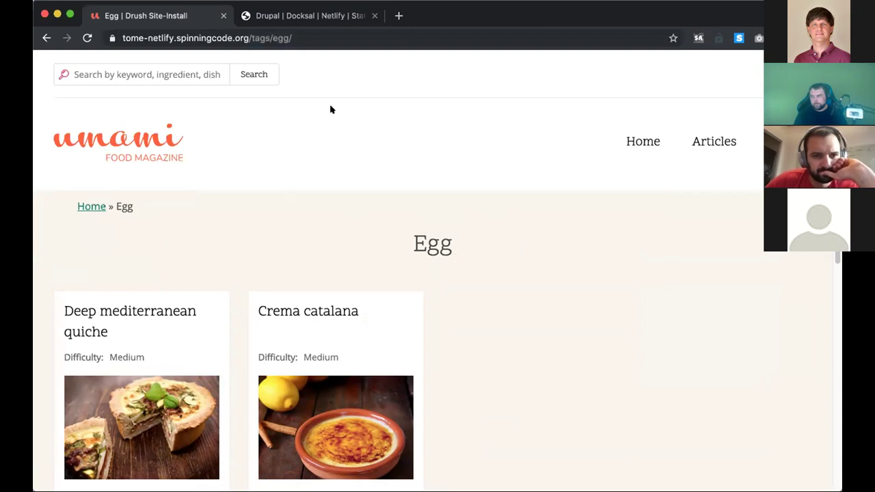
{"action": "left_click", "coordinate": [628, 142]}
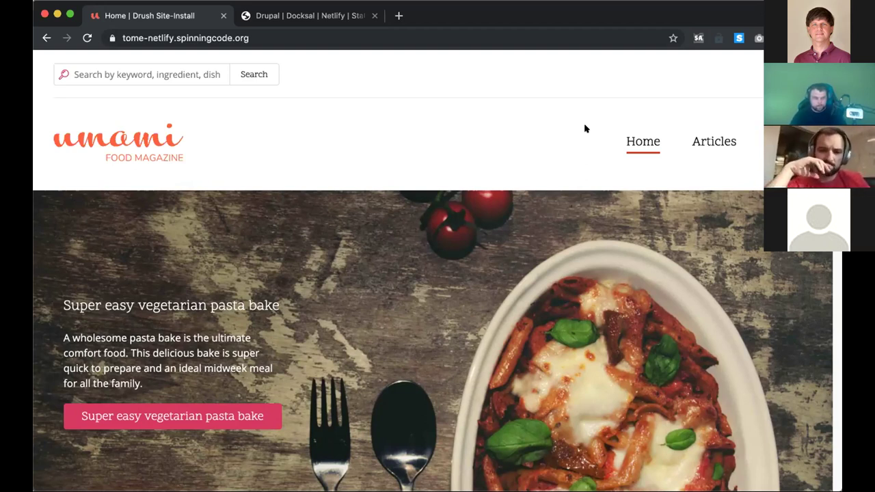
Bring back the Drupal Tome + Docksal + Netlify post, down to its Netlify setup instructions
{"action": "left_click", "coordinate": [299, 15]}
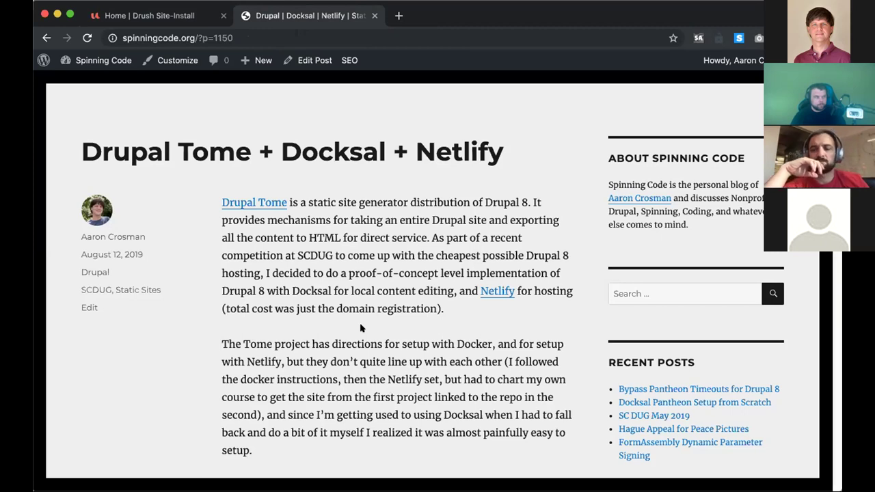
{"action": "scroll", "coordinate": [361, 328], "scroll_direction": "down", "scroll_amount": 5}
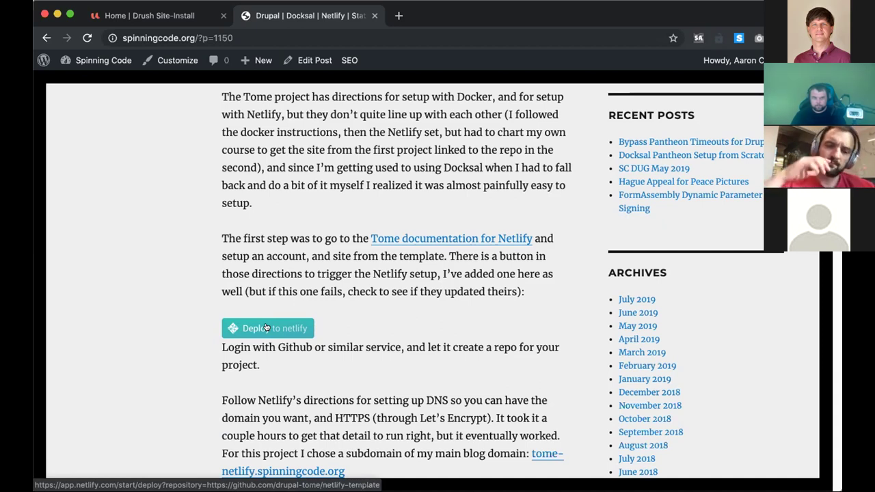
Scroll through the blog post, then start a new tab with github.com as the address
{"action": "scroll", "coordinate": [267, 328], "scroll_direction": "down", "scroll_amount": 1}
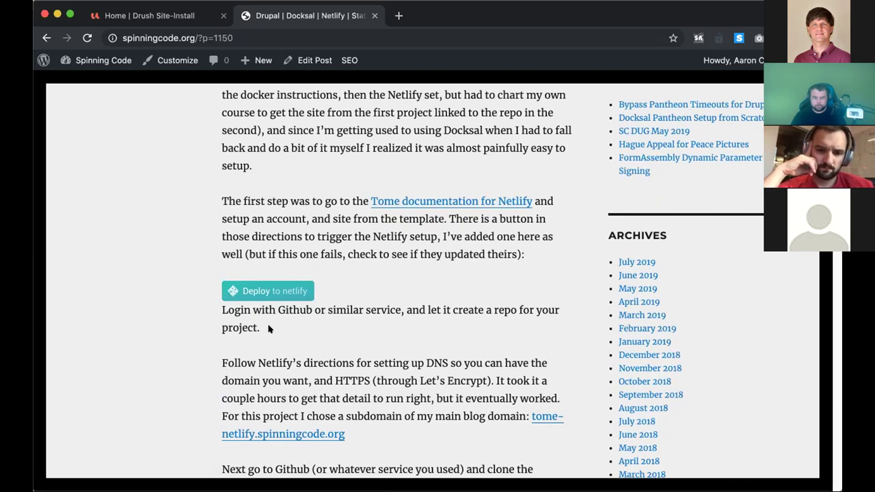
{"action": "scroll", "coordinate": [269, 329], "scroll_direction": "down", "scroll_amount": 10}
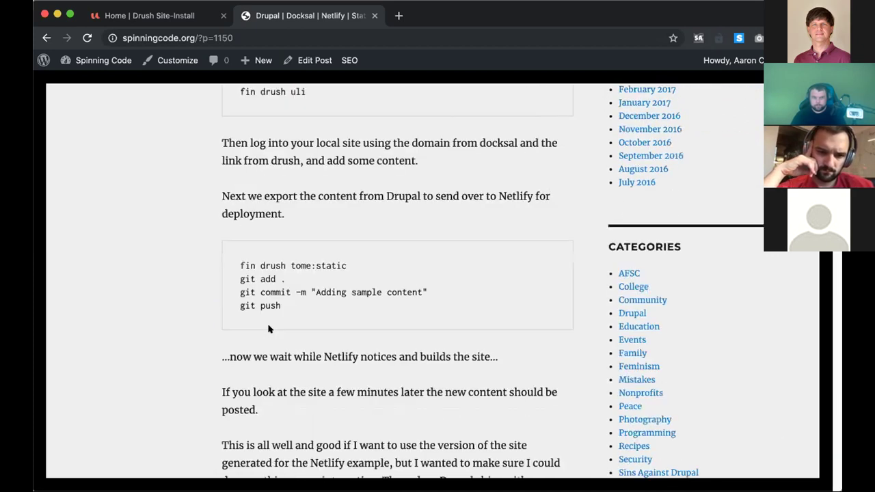
{"action": "scroll", "coordinate": [269, 329], "scroll_direction": "down", "scroll_amount": 20}
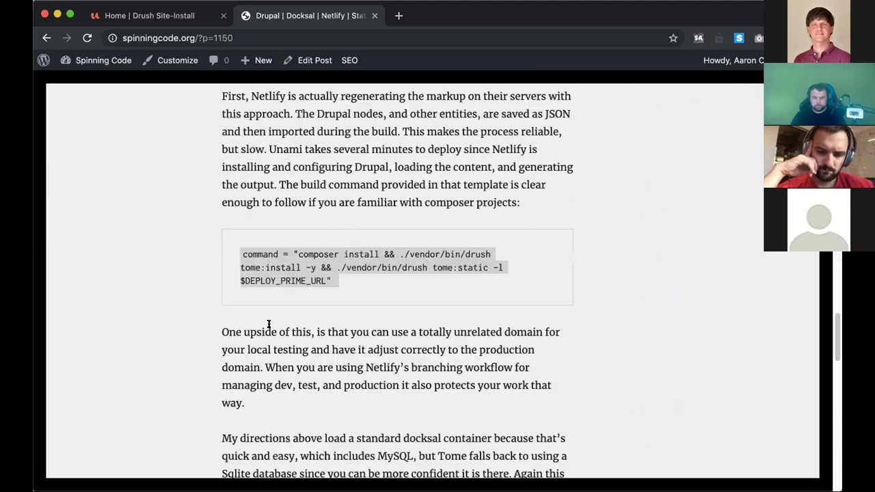
{"action": "scroll", "coordinate": [269, 324], "scroll_direction": "down", "scroll_amount": 2}
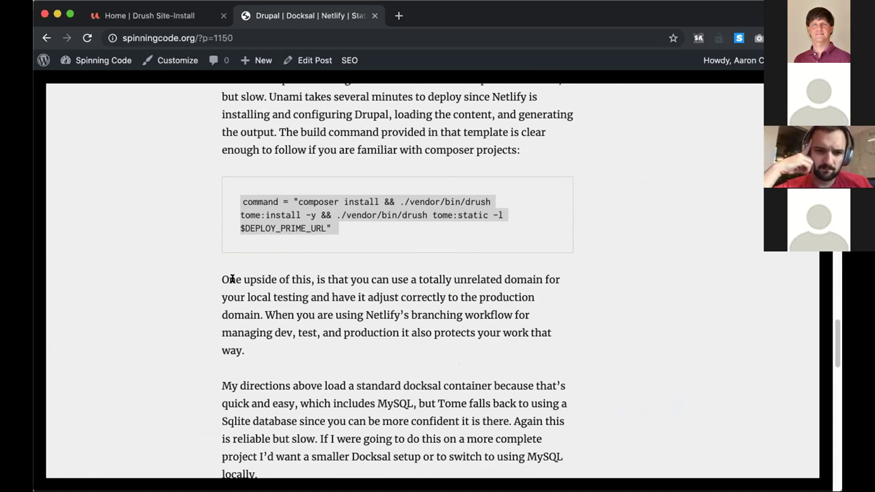
{"action": "scroll", "coordinate": [272, 280], "scroll_direction": "up", "scroll_amount": 15}
{"action": "scroll", "coordinate": [273, 280], "scroll_direction": "up", "scroll_amount": 8}
{"action": "scroll", "coordinate": [273, 278], "scroll_direction": "down", "scroll_amount": 12}
{"action": "scroll", "coordinate": [375, 443], "scroll_direction": "down", "scroll_amount": 5}
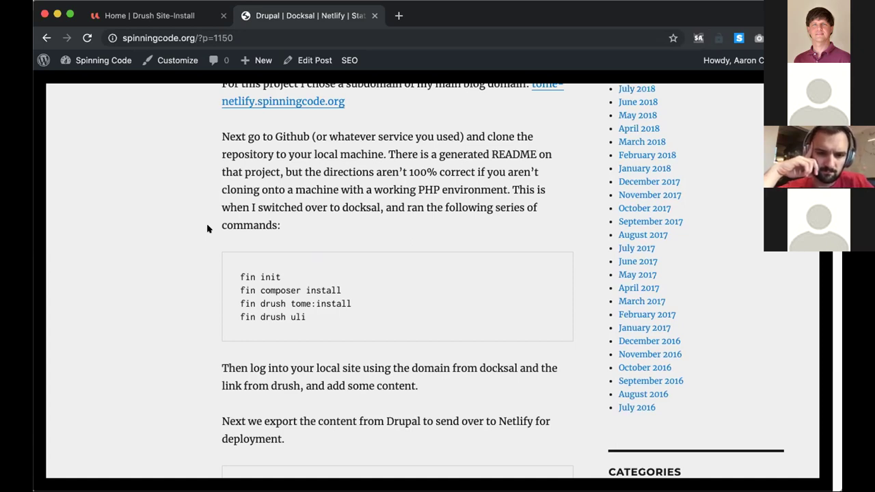
{"action": "scroll", "coordinate": [208, 229], "scroll_direction": "up", "scroll_amount": 5}
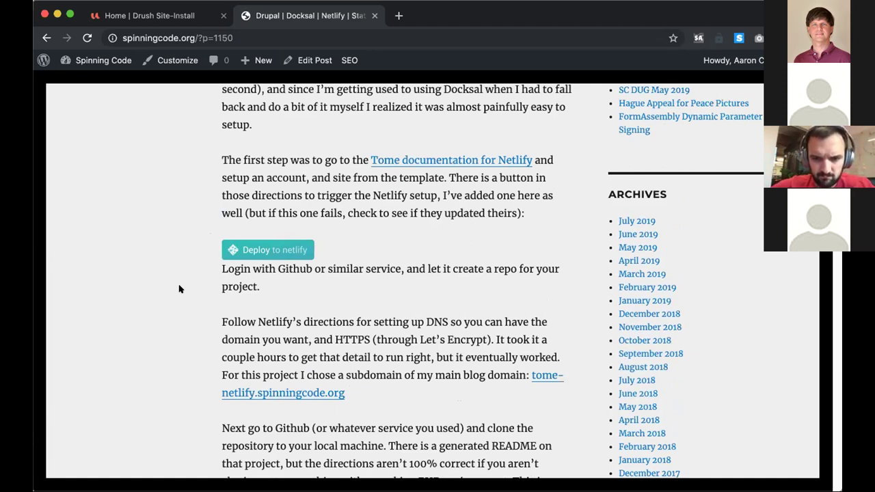
{"action": "key", "text": "ctrl+t"}
{"action": "type", "text": "g"}
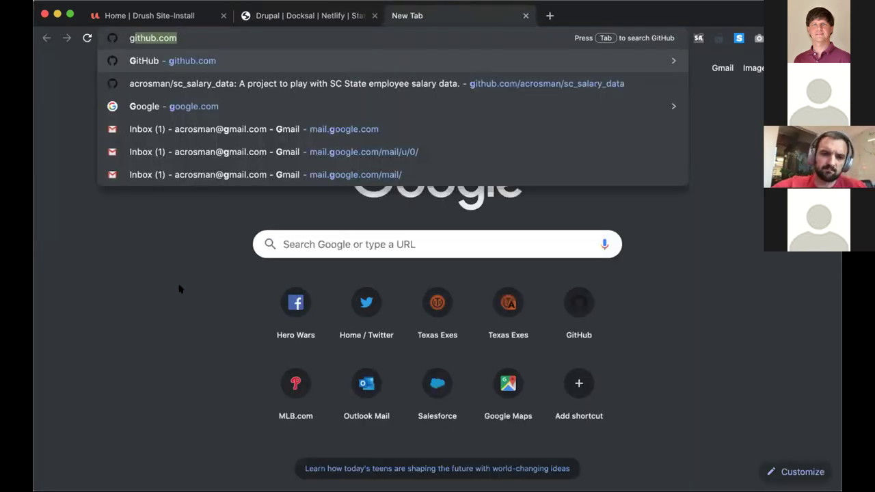
{"action": "type", "text": "ithub.com"}
Load GitHub, open the drupal-tome-netlify repository and scroll to its 'Netlify template for Tome projects' README
{"action": "key", "text": "Return"}
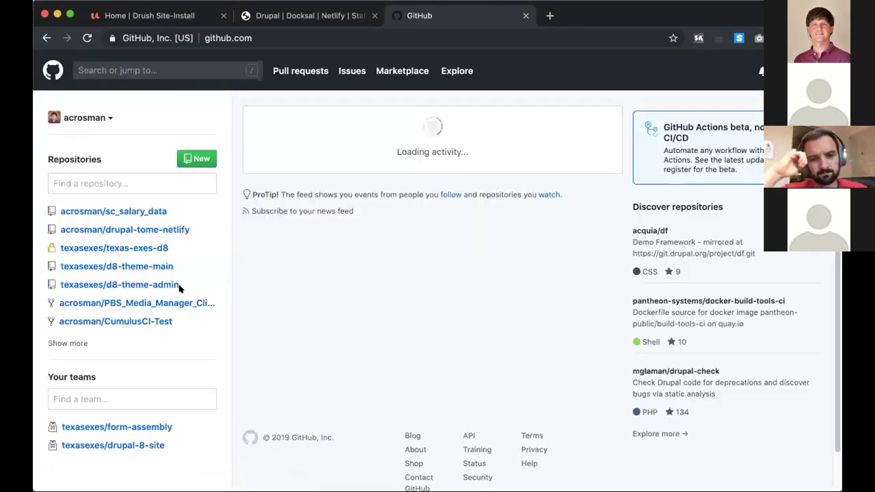
{"action": "left_click", "coordinate": [145, 234]}
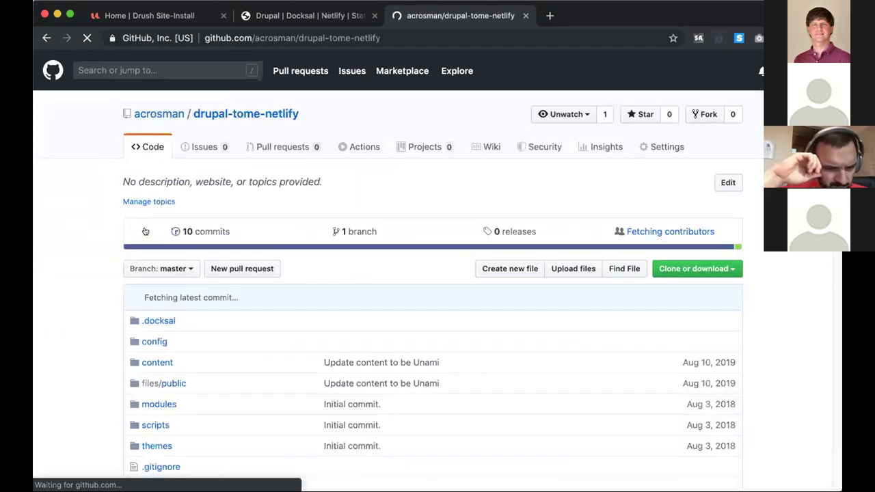
{"action": "scroll", "coordinate": [78, 333], "scroll_direction": "down", "scroll_amount": 3}
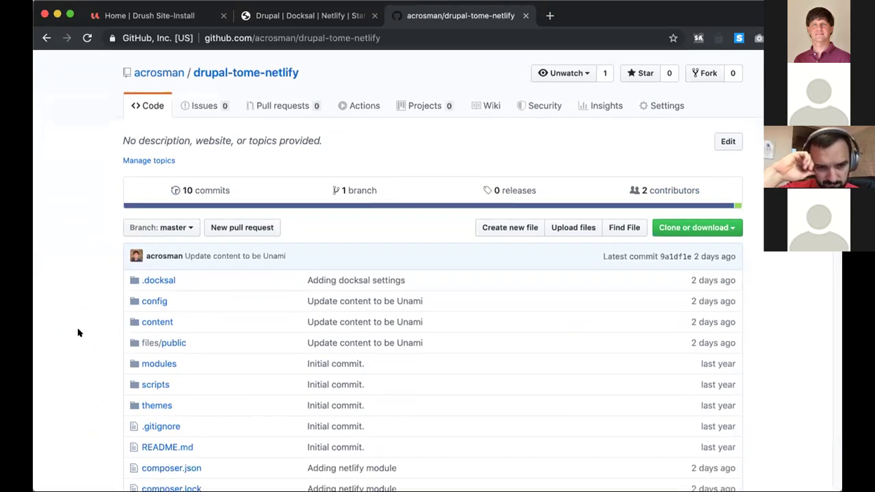
{"action": "scroll", "coordinate": [78, 333], "scroll_direction": "down", "scroll_amount": 3}
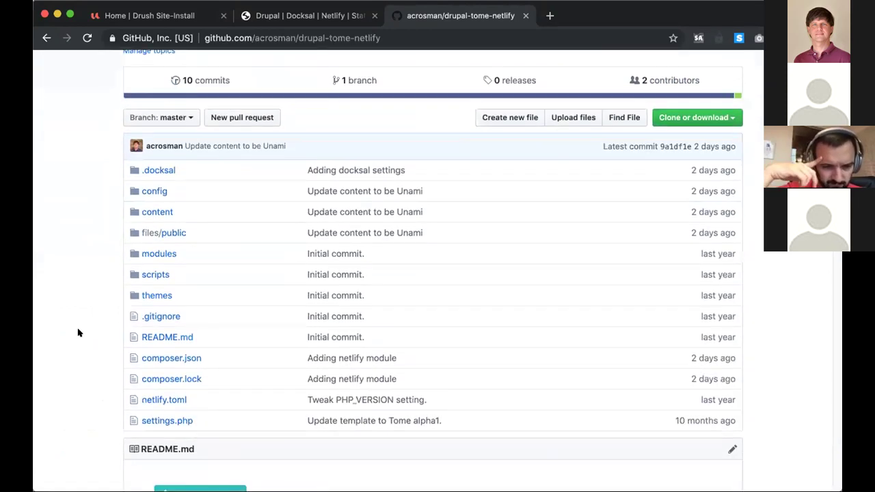
{"action": "scroll", "coordinate": [78, 333], "scroll_direction": "down", "scroll_amount": 3}
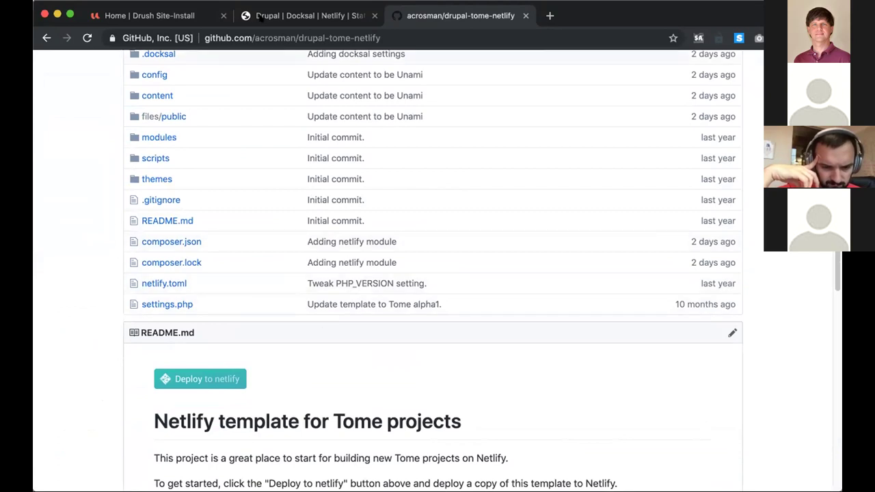
{"action": "left_click", "coordinate": [280, 17]}
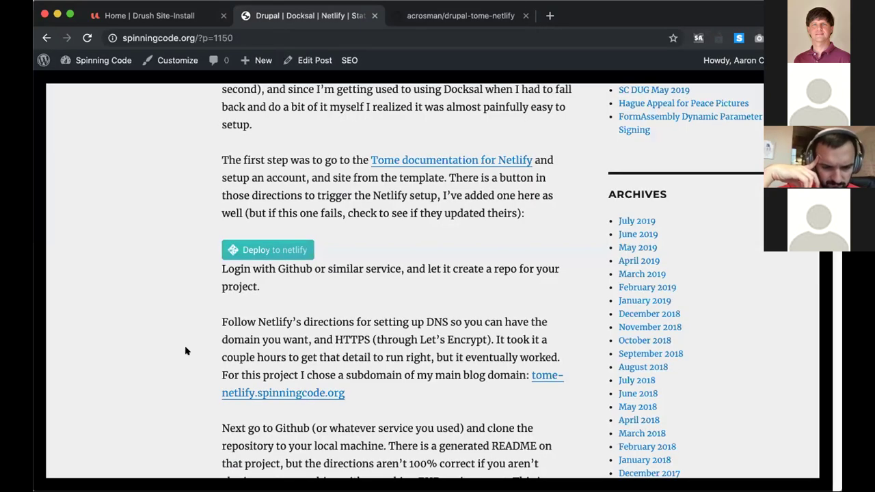
{"action": "scroll", "coordinate": [185, 351], "scroll_direction": "down", "scroll_amount": 5}
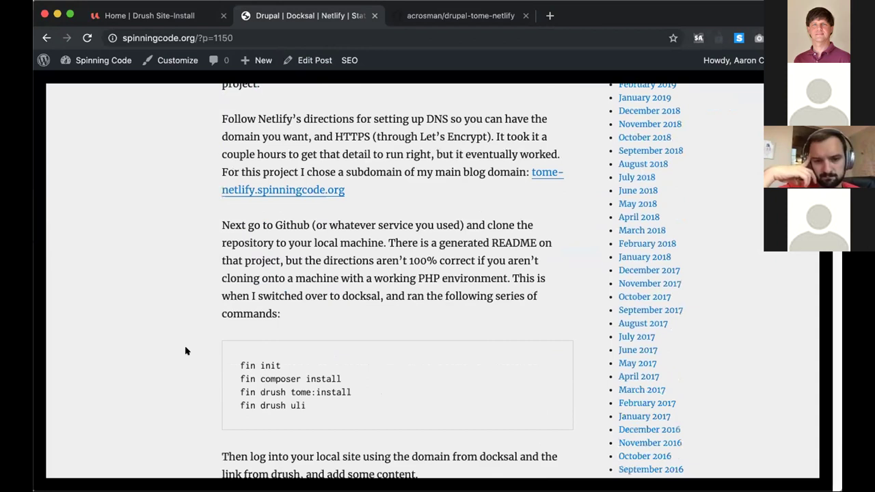
{"action": "scroll", "coordinate": [184, 350], "scroll_direction": "down", "scroll_amount": 1}
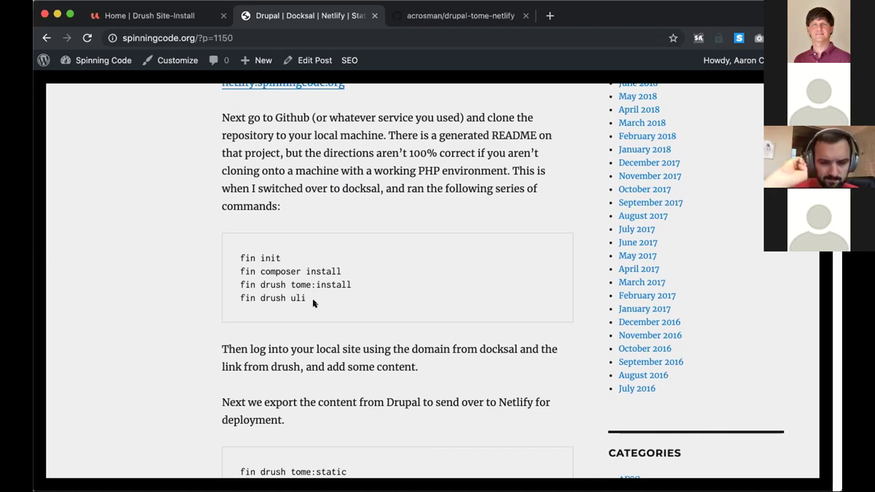
{"action": "scroll", "coordinate": [314, 304], "scroll_direction": "down", "scroll_amount": 3}
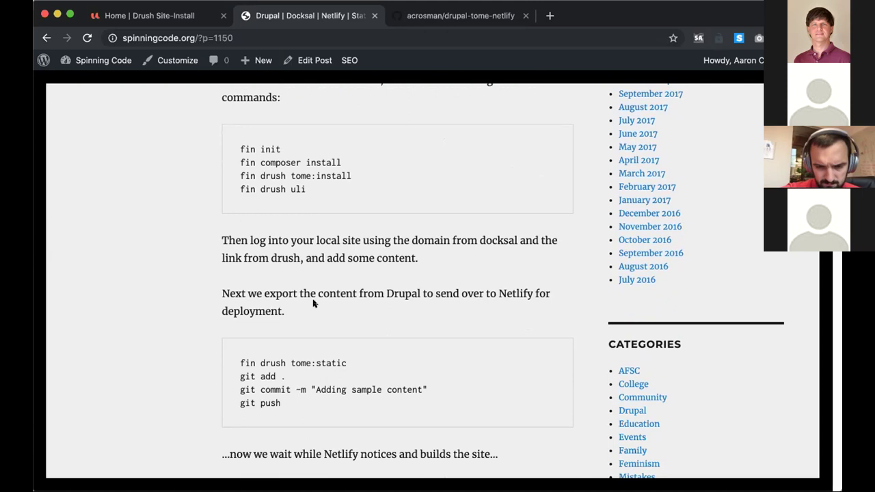
{"action": "scroll", "coordinate": [313, 304], "scroll_direction": "down", "scroll_amount": 1}
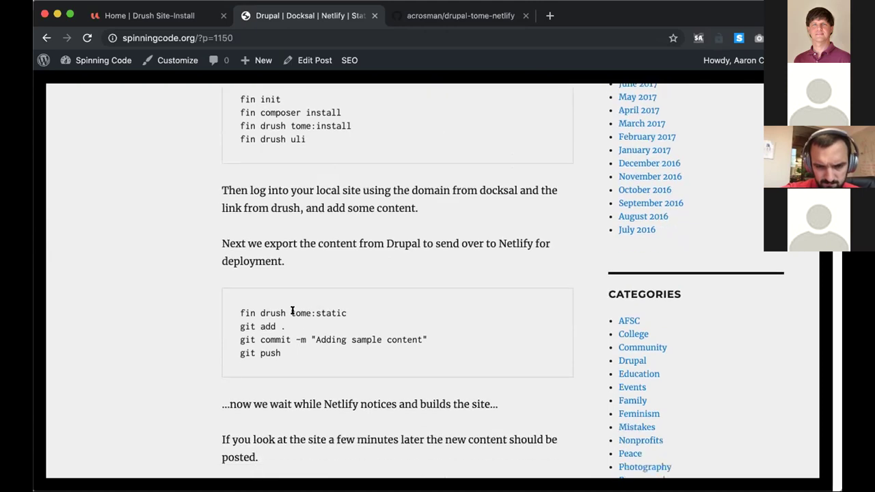
{"action": "left_click_drag", "start_coordinate": [241, 322], "coordinate": [282, 354]}
{"action": "left_click", "coordinate": [305, 354]}
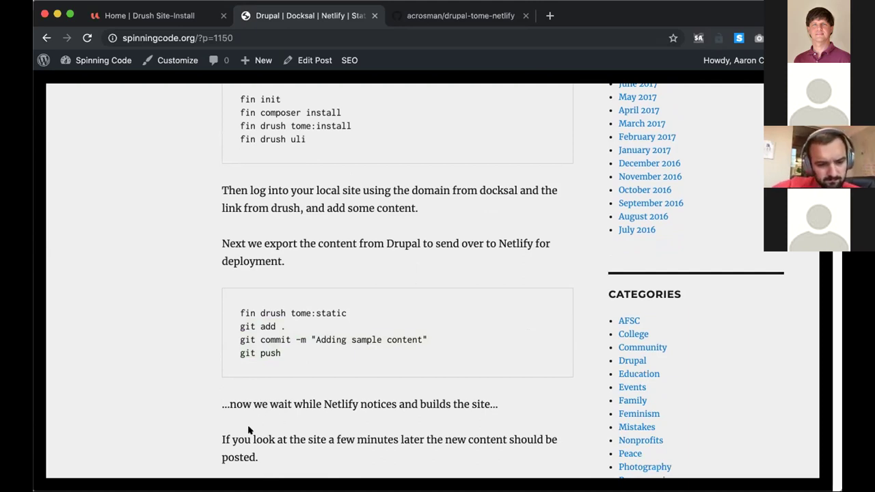
{"action": "scroll", "coordinate": [249, 420], "scroll_direction": "down", "scroll_amount": 1}
{"action": "triple_click", "coordinate": [256, 361]}
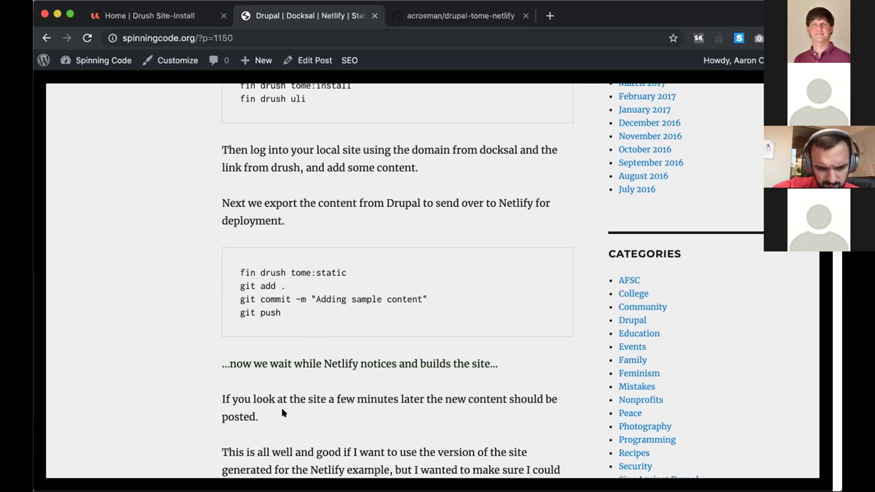
{"action": "scroll", "coordinate": [282, 412], "scroll_direction": "up", "scroll_amount": 2}
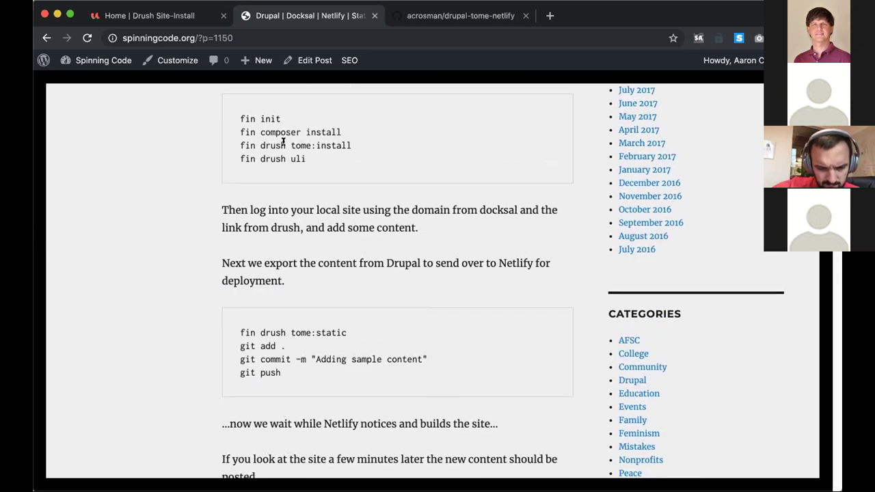
{"action": "scroll", "coordinate": [226, 273], "scroll_direction": "down", "scroll_amount": 1}
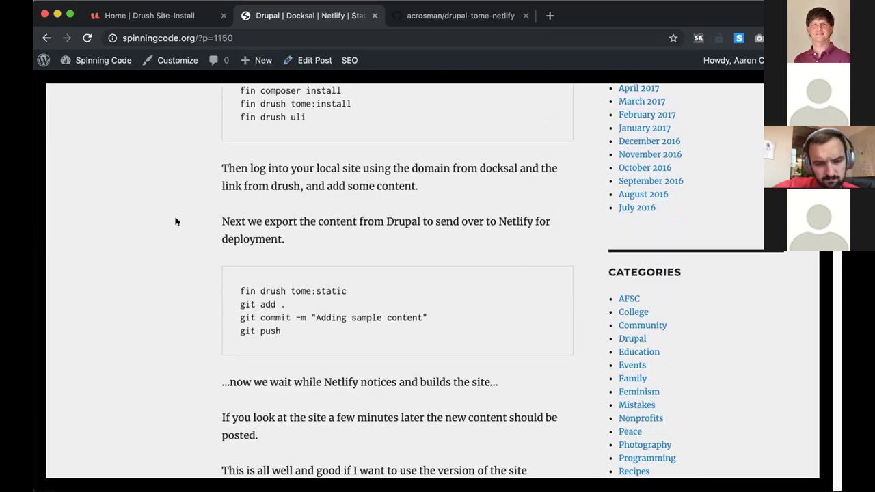
{"action": "scroll", "coordinate": [171, 268], "scroll_direction": "down", "scroll_amount": 5}
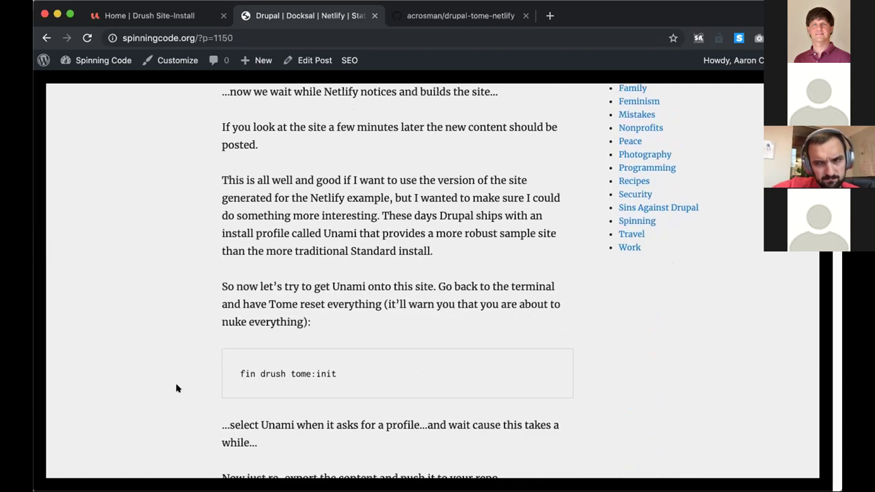
{"action": "scroll", "coordinate": [177, 388], "scroll_direction": "up", "scroll_amount": 3}
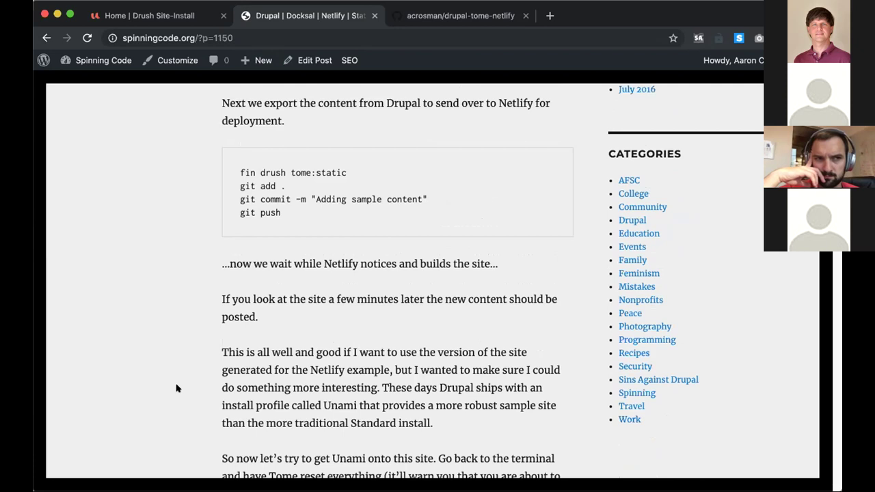
{"action": "scroll", "coordinate": [176, 388], "scroll_direction": "down", "scroll_amount": 5}
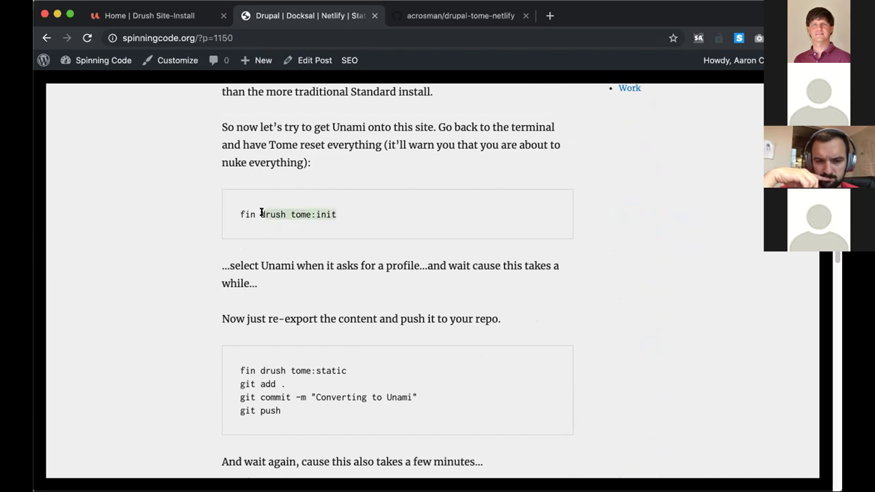
{"action": "left_click_drag", "start_coordinate": [261, 213], "coordinate": [330, 213]}
{"action": "left_click", "coordinate": [341, 216]}
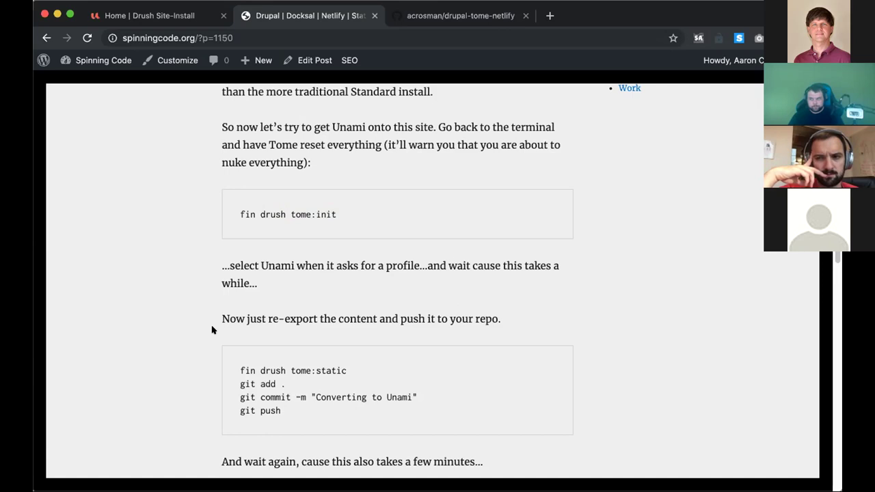
{"action": "scroll", "coordinate": [196, 332], "scroll_direction": "down", "scroll_amount": 1}
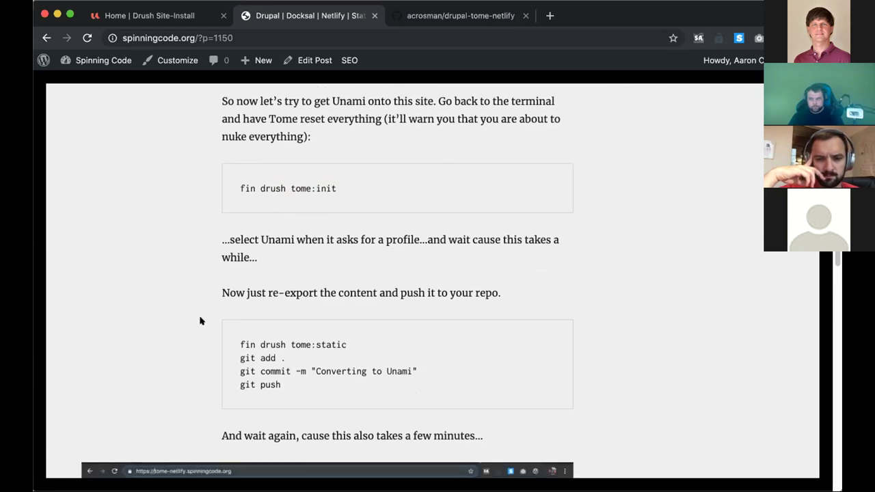
{"action": "scroll", "coordinate": [215, 350], "scroll_direction": "down", "scroll_amount": 1}
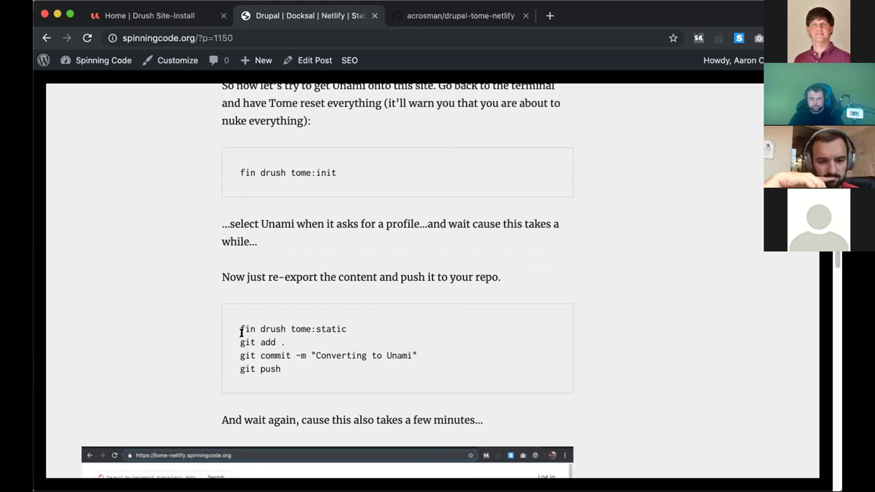
{"action": "scroll", "coordinate": [241, 333], "scroll_direction": "down", "scroll_amount": 1}
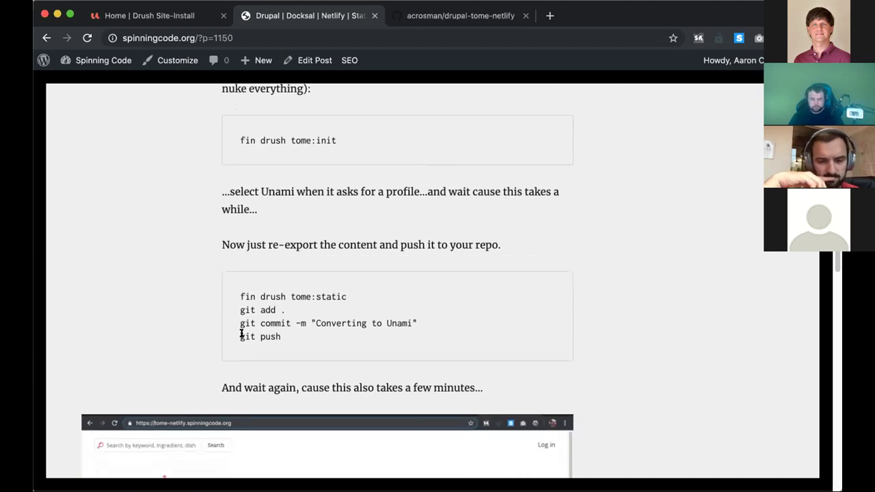
{"action": "scroll", "coordinate": [241, 333], "scroll_direction": "down", "scroll_amount": 15}
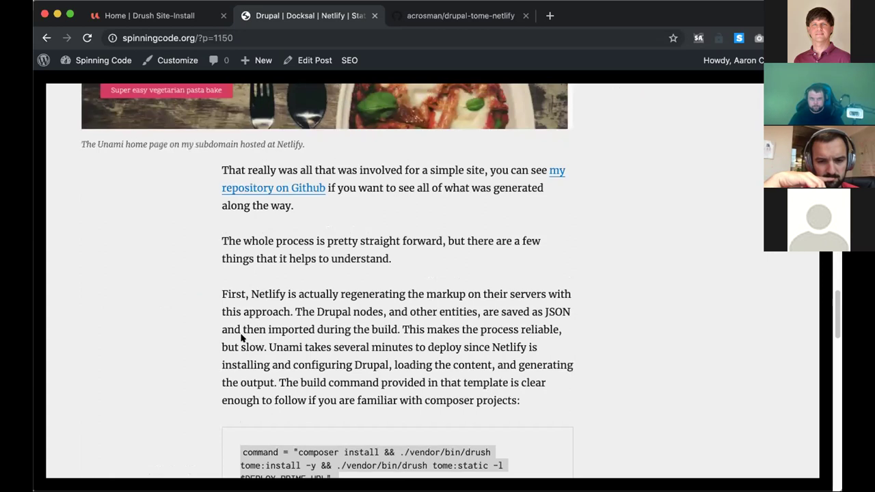
{"action": "scroll", "coordinate": [241, 333], "scroll_direction": "down", "scroll_amount": 8}
{"action": "scroll", "coordinate": [263, 333], "scroll_direction": "down", "scroll_amount": 2}
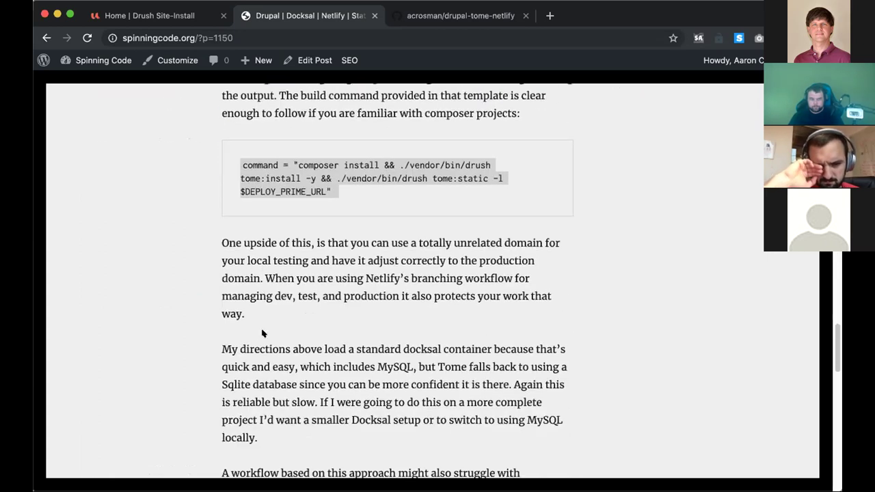
{"action": "scroll", "coordinate": [263, 333], "scroll_direction": "down", "scroll_amount": 11}
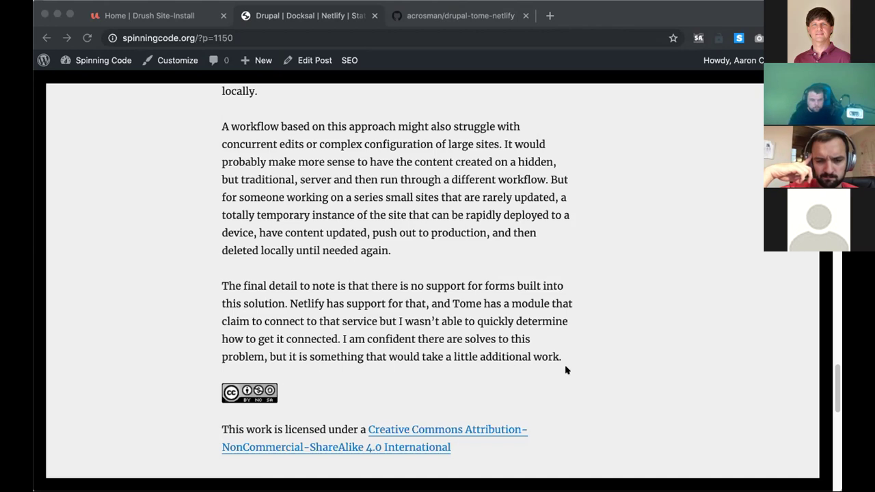
List the drupal-tome-netlify project folder's files with ls in Terminal, then return to GitHub
{"action": "key", "text": "super+Tab"}
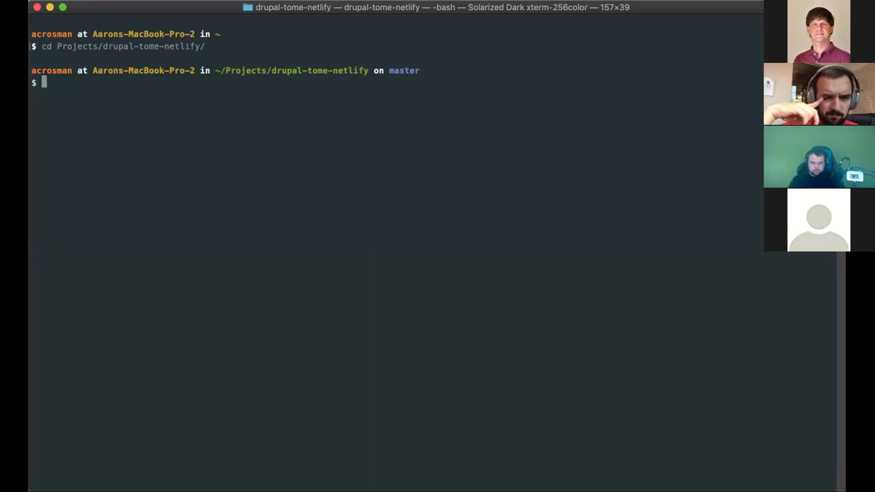
{"action": "type", "text": "ls"}
{"action": "key", "text": "Return"}
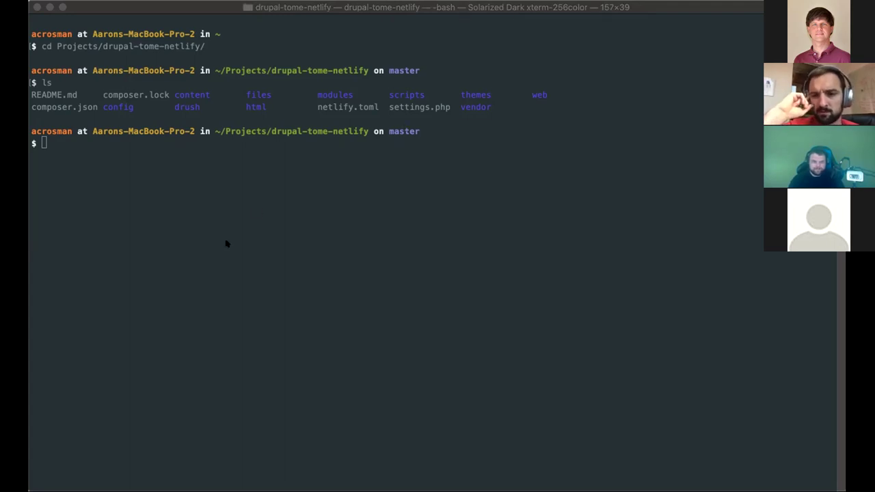
{"action": "key", "text": "super+Tab"}
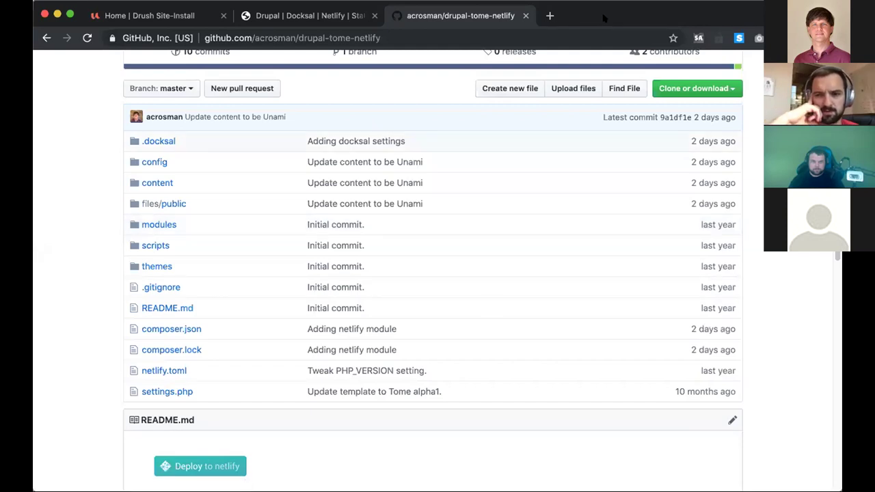
Browse the repository's files/public folder, then go back to the root file listing
{"action": "left_click", "coordinate": [164, 203]}
{"action": "scroll", "coordinate": [107, 308], "scroll_direction": "down", "scroll_amount": 5}
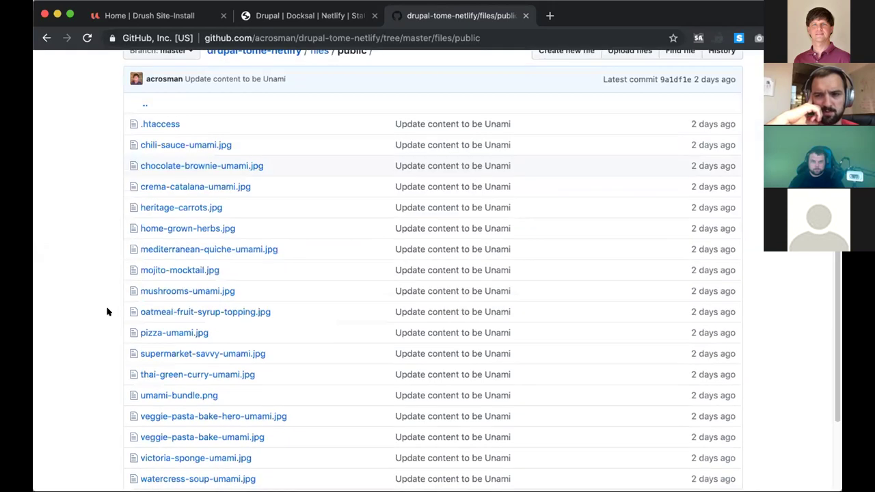
{"action": "scroll", "coordinate": [108, 308], "scroll_direction": "up", "scroll_amount": 2}
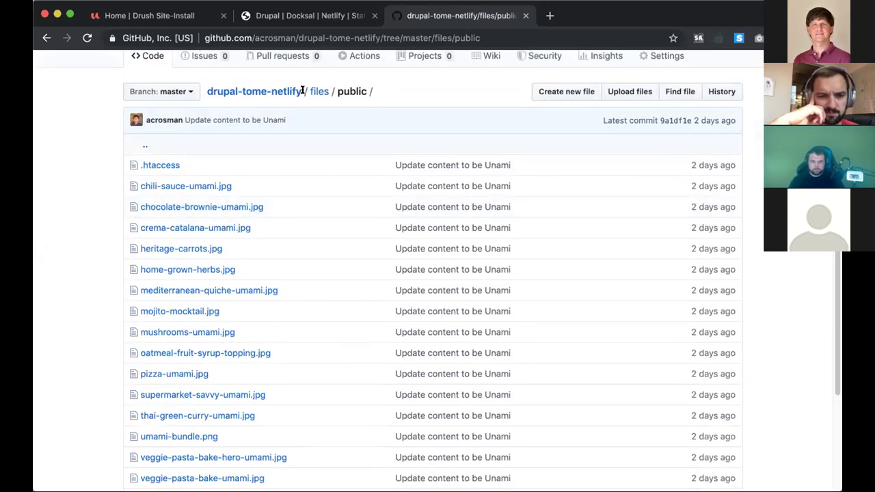
{"action": "scroll", "coordinate": [56, 329], "scroll_direction": "down", "scroll_amount": 1}
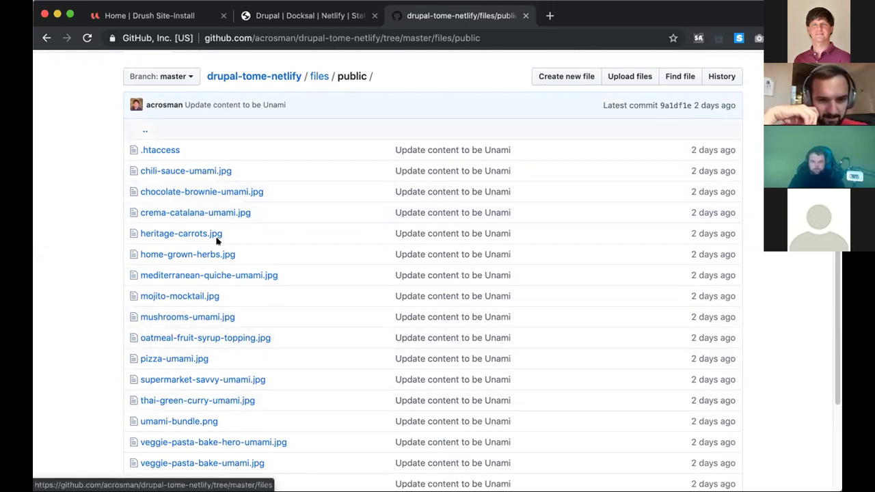
{"action": "scroll", "coordinate": [55, 290], "scroll_direction": "down", "scroll_amount": 4}
{"action": "scroll", "coordinate": [55, 290], "scroll_direction": "up", "scroll_amount": 4}
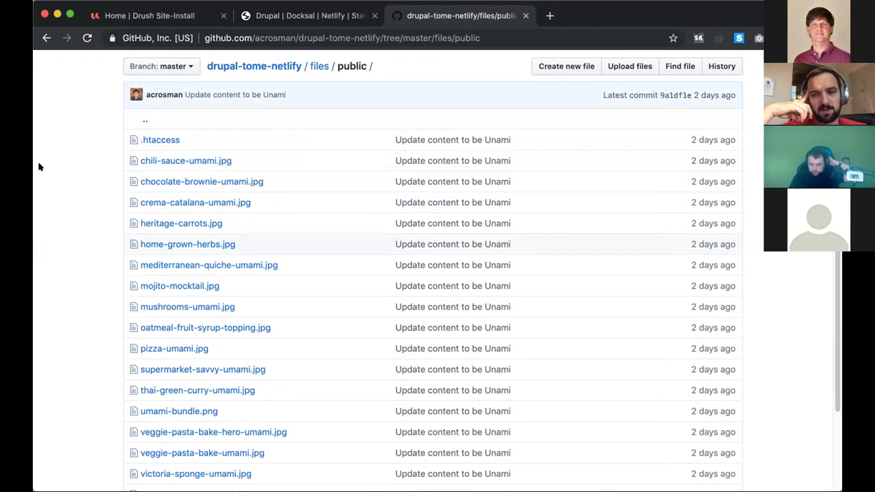
{"action": "left_click", "coordinate": [46, 37]}
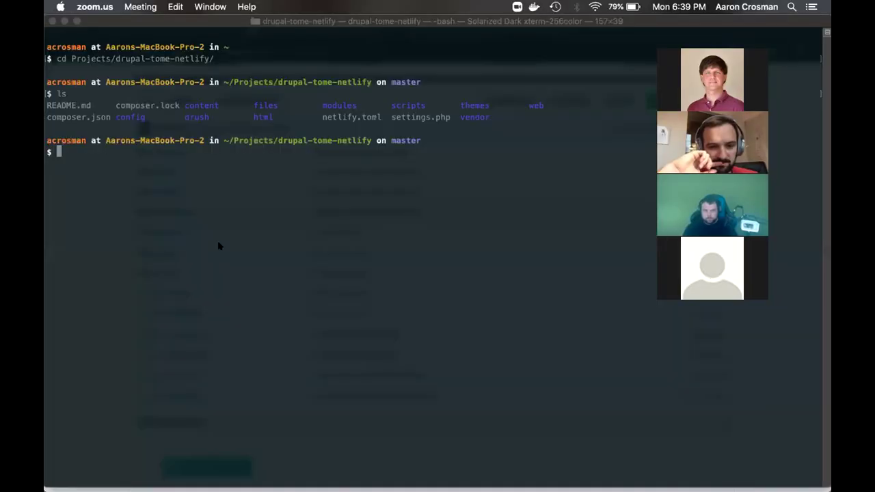
Start the project's Docksal stack with fin start, entering the SSH key passphrase
{"action": "left_click", "coordinate": [219, 243]}
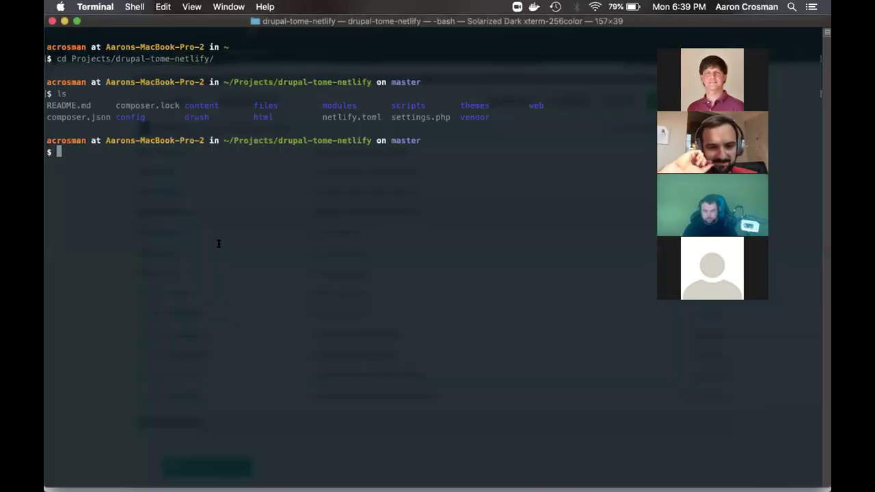
{"action": "type", "text": "fin start"}
{"action": "key", "text": "Return"}
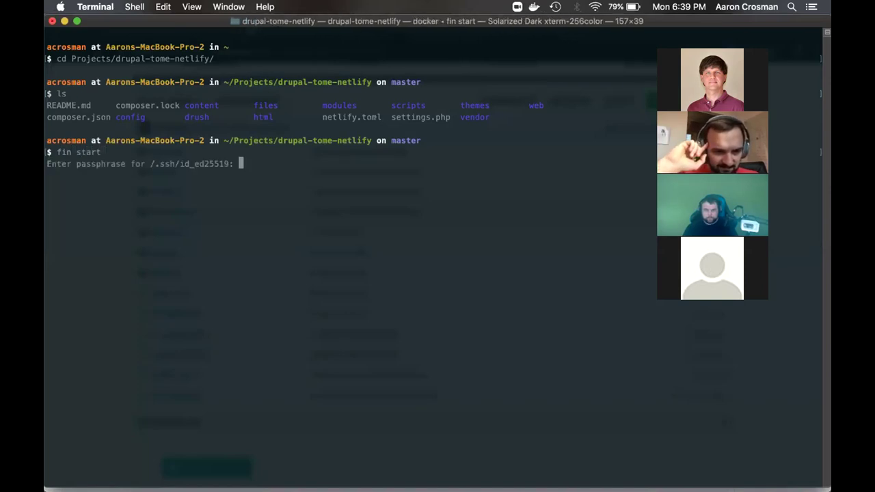
{"action": "key", "text": "Return"}
{"action": "key", "text": "Return"}
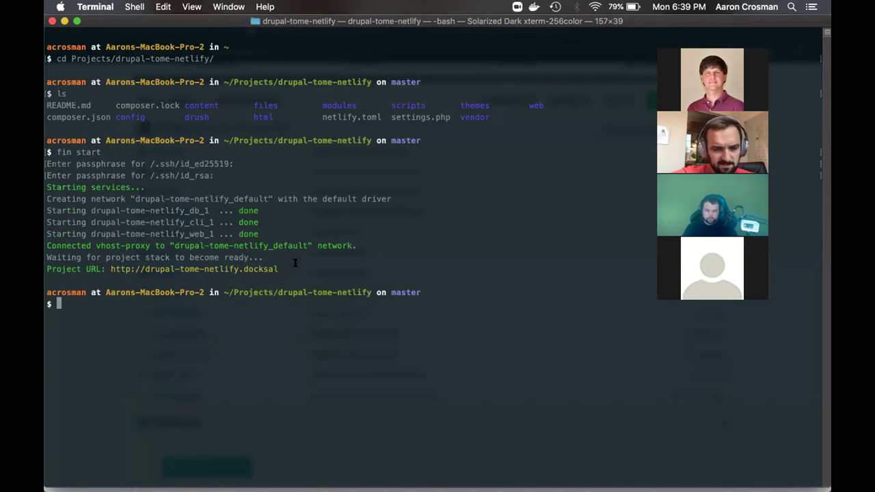
{"action": "key", "text": "super+Tab"}
{"action": "key", "text": "super+Tab"}
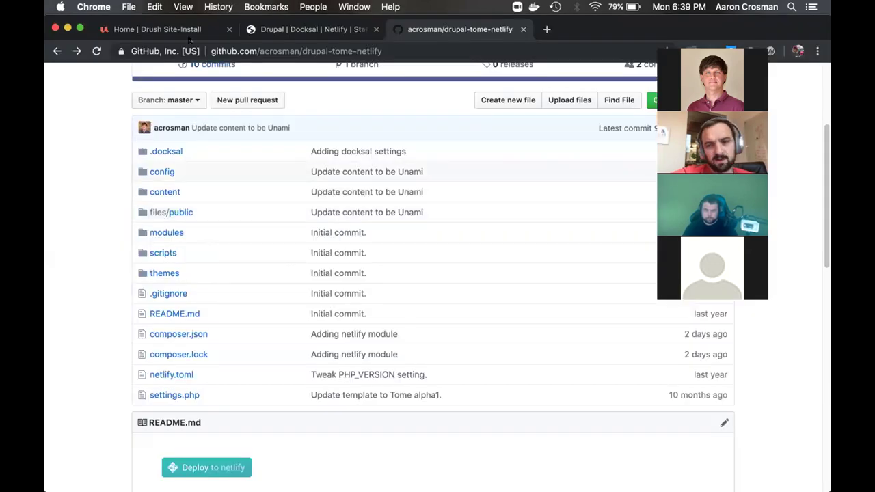
{"action": "left_click", "coordinate": [277, 29]}
{"action": "left_click", "coordinate": [277, 51]}
{"action": "key", "text": "super+c"}
{"action": "key", "text": "BackSpace"}
{"action": "key", "text": "Escape"}
{"action": "key", "text": "super+t"}
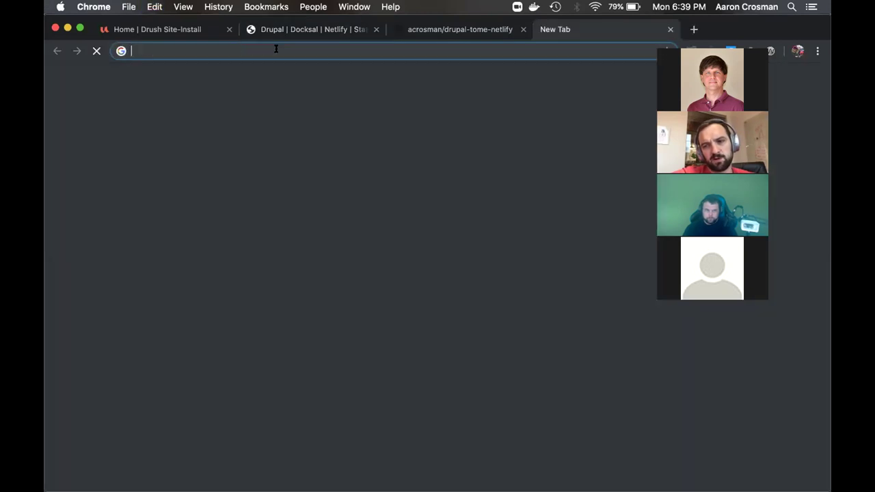
{"action": "key", "text": "super+v"}
{"action": "key", "text": "Return"}
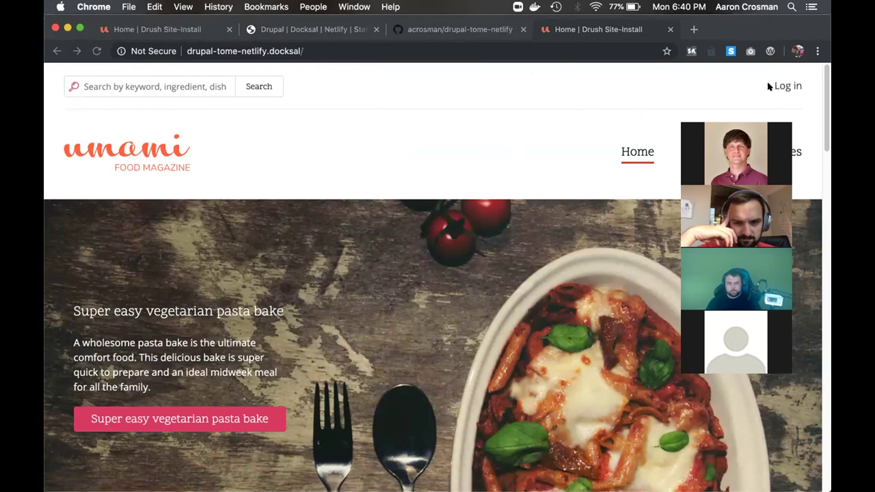
Open the local site's /user login page
{"action": "left_click", "coordinate": [329, 53]}
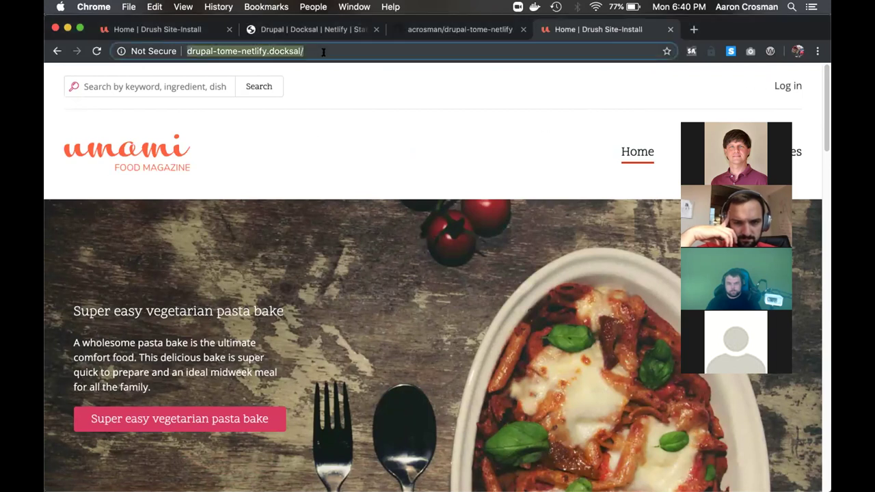
{"action": "left_click", "coordinate": [325, 52]}
{"action": "type", "text": "user"}
{"action": "key", "text": "Return"}
Generate a one-time admin login link in Terminal with fin drush uli
{"action": "key", "text": "super+Tab"}
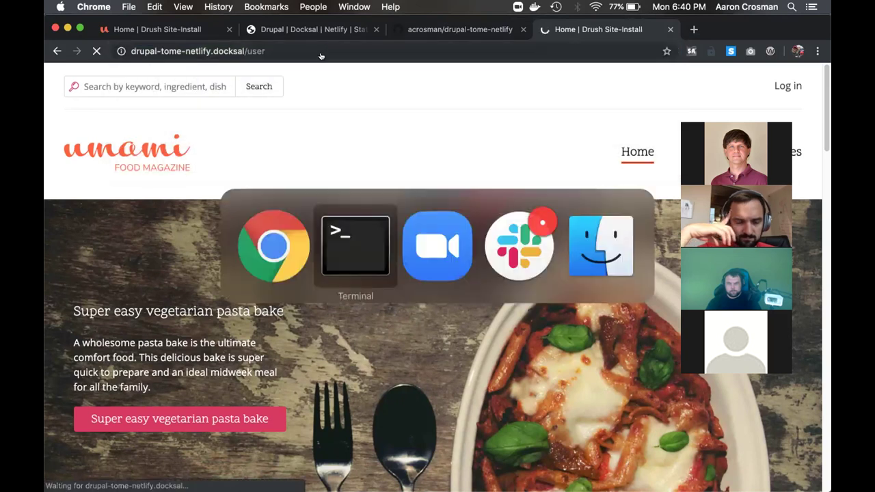
{"action": "type", "text": "fin drush u"}
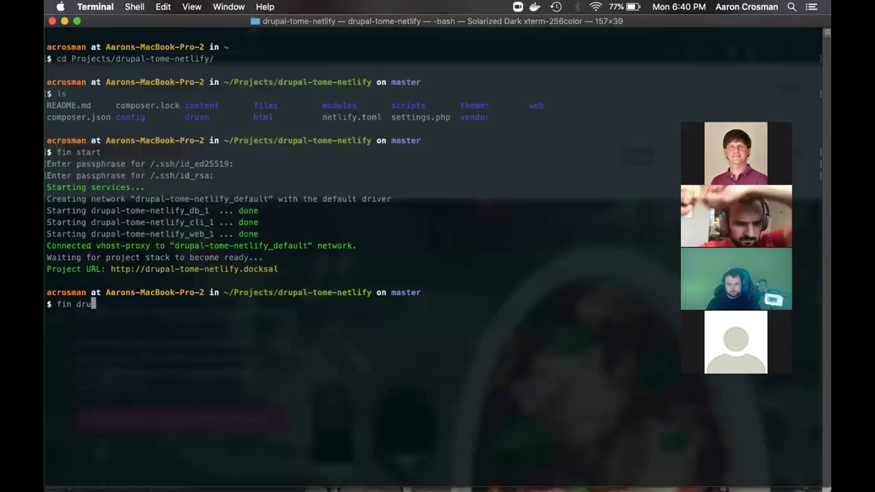
{"action": "type", "text": "li"}
{"action": "key", "text": "Return"}
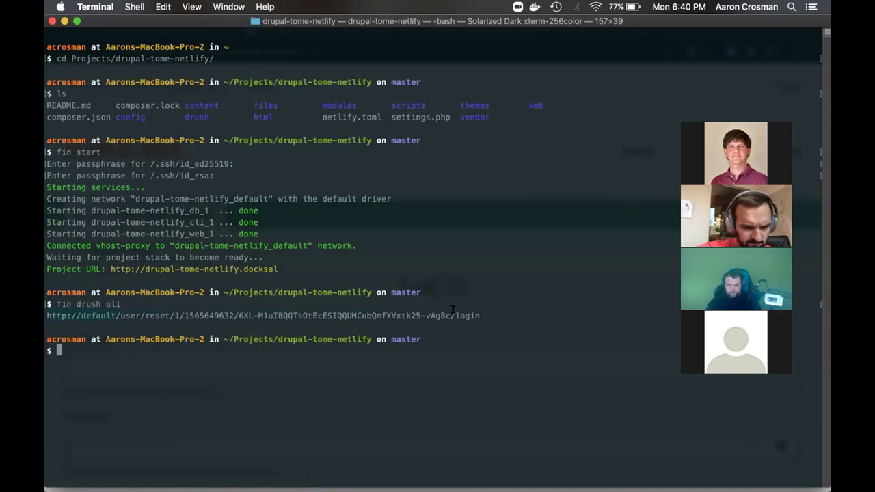
Log in as admin by pasting the one-time login path over /user/login
{"action": "key", "text": "super+Tab"}
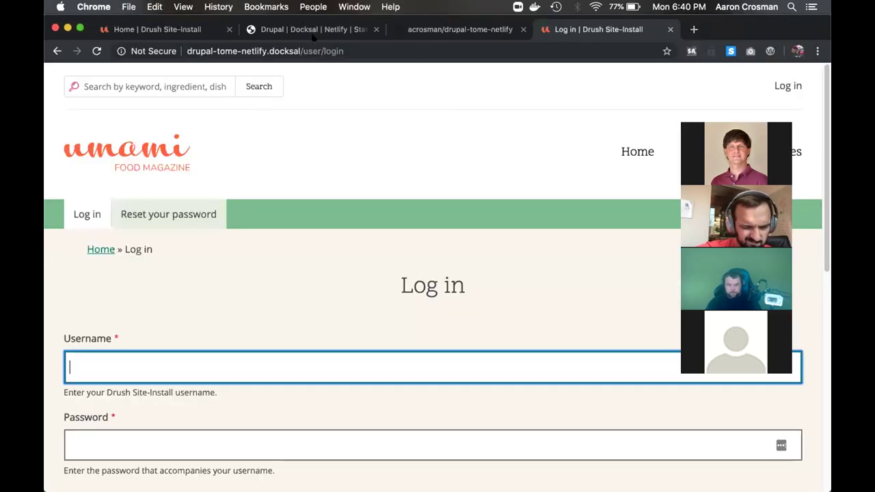
{"action": "left_click", "coordinate": [336, 51]}
{"action": "left_click_drag", "start_coordinate": [344, 52], "coordinate": [301, 51]}
{"action": "key", "text": "super+v"}
{"action": "key", "text": "Return"}
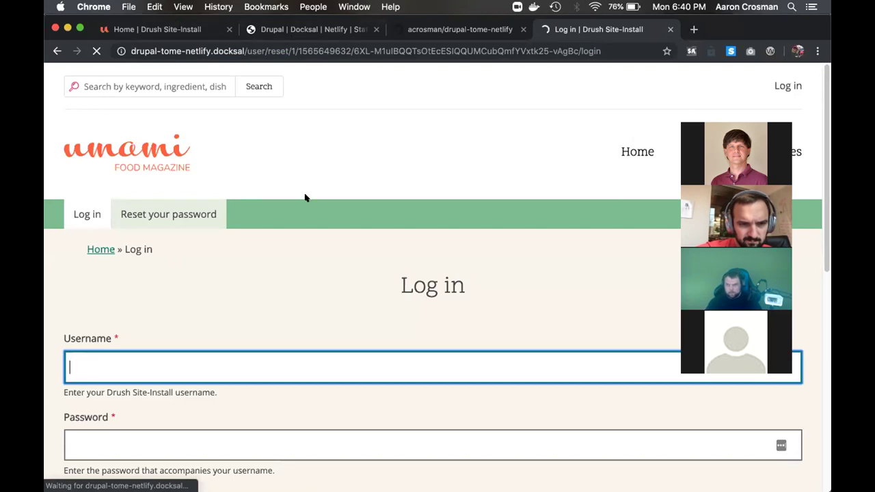
Open the Content admin list showing the site's Umami pages and recipes
{"action": "left_click", "coordinate": [245, 50]}
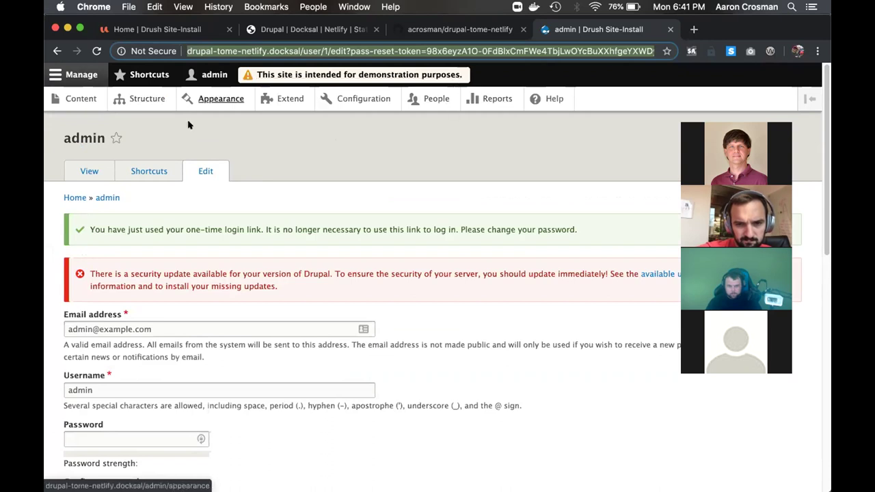
{"action": "left_click", "coordinate": [90, 100]}
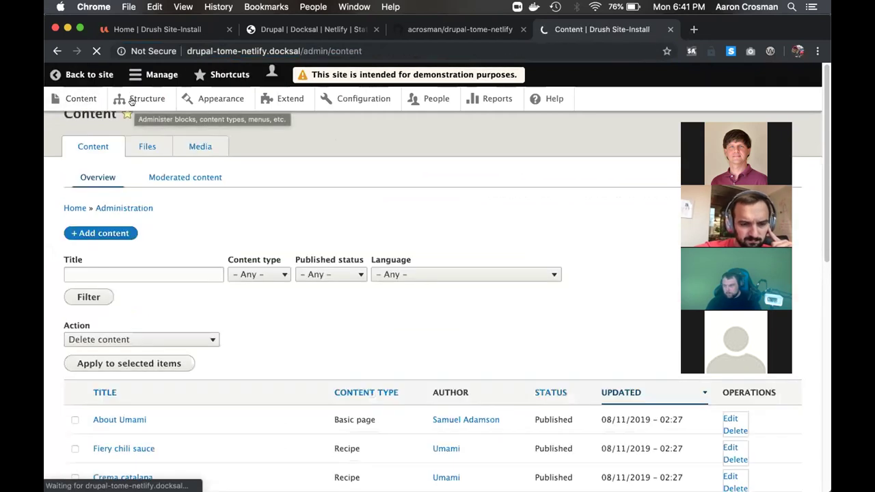
{"action": "scroll", "coordinate": [234, 358], "scroll_direction": "down", "scroll_amount": 5}
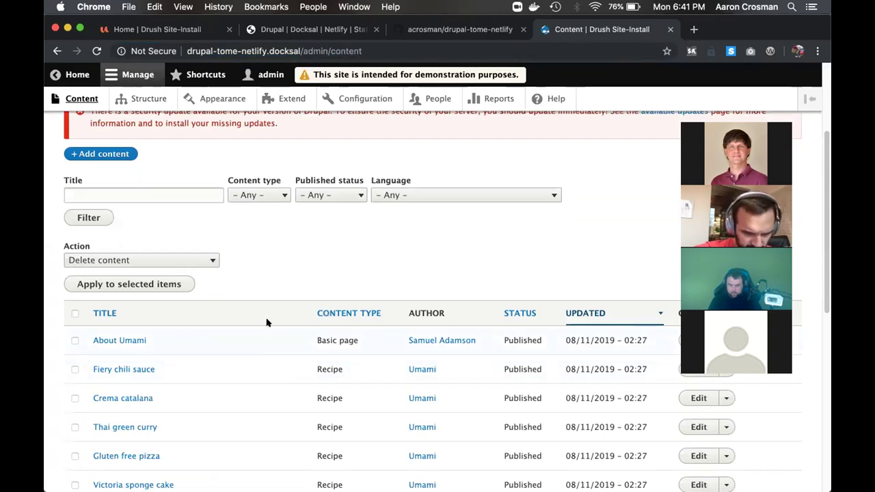
Append the paragraph 'Hello this is new content.' to the About Umami body and save the page
{"action": "left_click", "coordinate": [676, 338]}
{"action": "scroll", "coordinate": [379, 246], "scroll_direction": "up", "scroll_amount": 5}
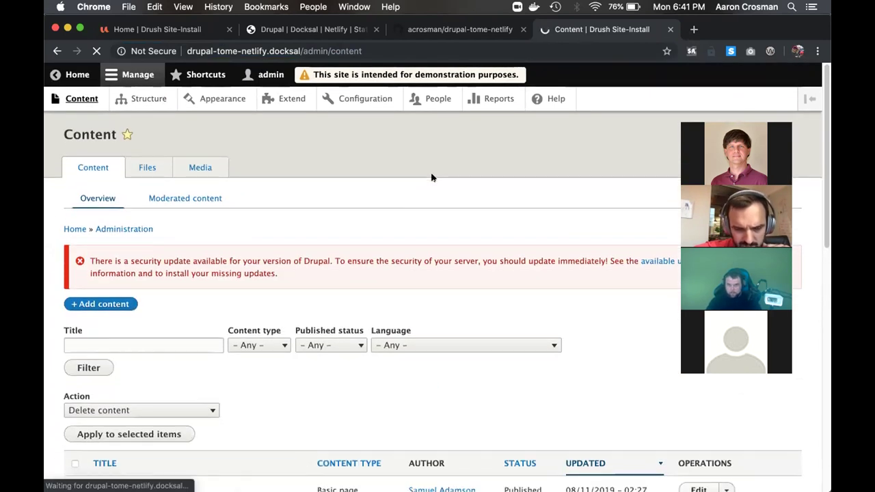
{"action": "scroll", "coordinate": [432, 176], "scroll_direction": "down", "scroll_amount": 3}
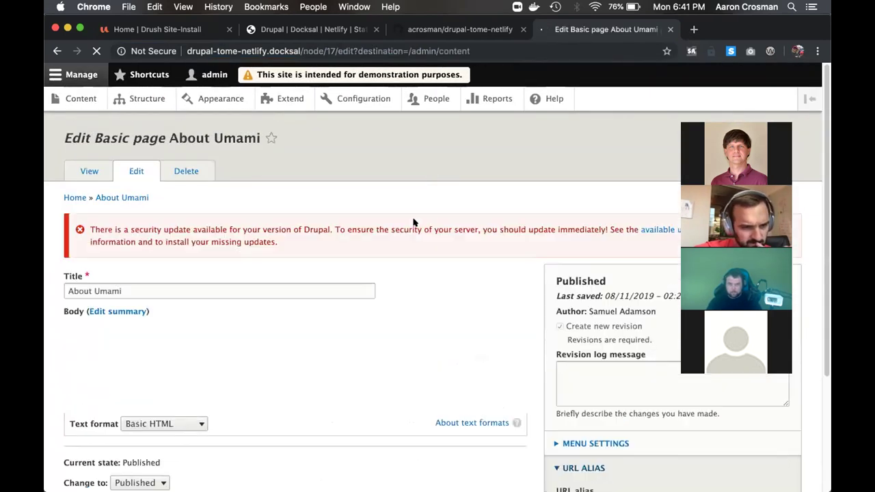
{"action": "scroll", "coordinate": [468, 347], "scroll_direction": "down", "scroll_amount": 2}
{"action": "left_click", "coordinate": [514, 341]}
{"action": "key", "text": "Return"}
{"action": "type", "text": "Hello thi"}
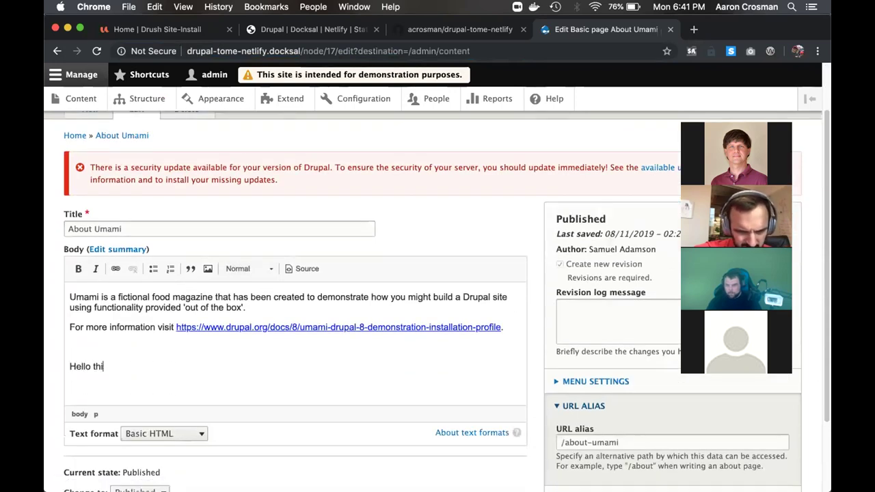
{"action": "type", "text": "s is new content."}
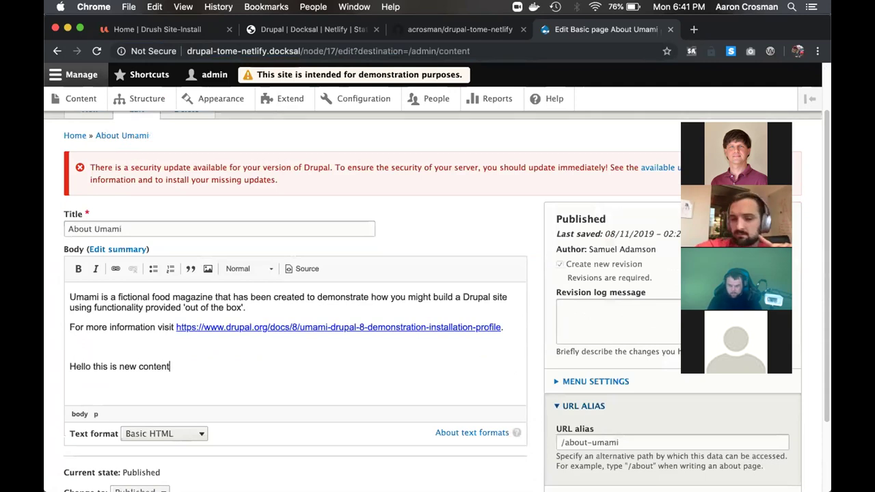
{"action": "scroll", "coordinate": [145, 398], "scroll_direction": "down", "scroll_amount": 3}
{"action": "left_click", "coordinate": [87, 421]}
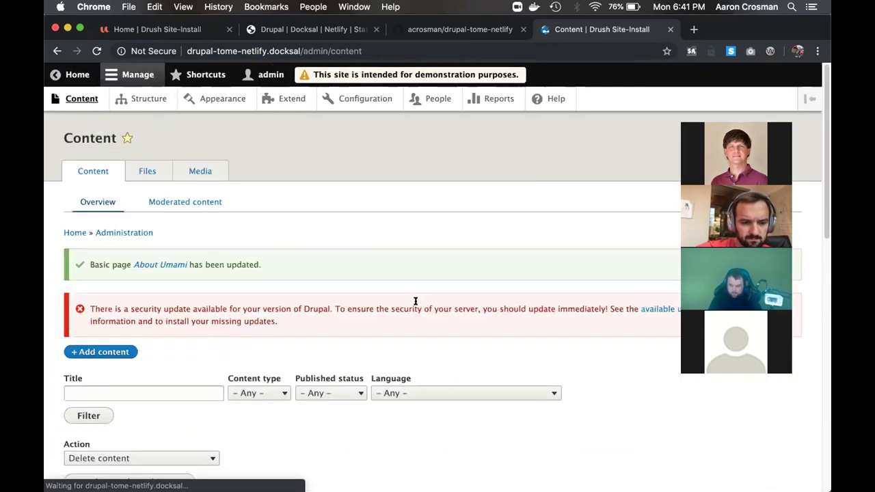
Run fin drush tome:static in the terminal to export all 55 pages to static HTML
{"action": "key", "text": "super+Tab"}
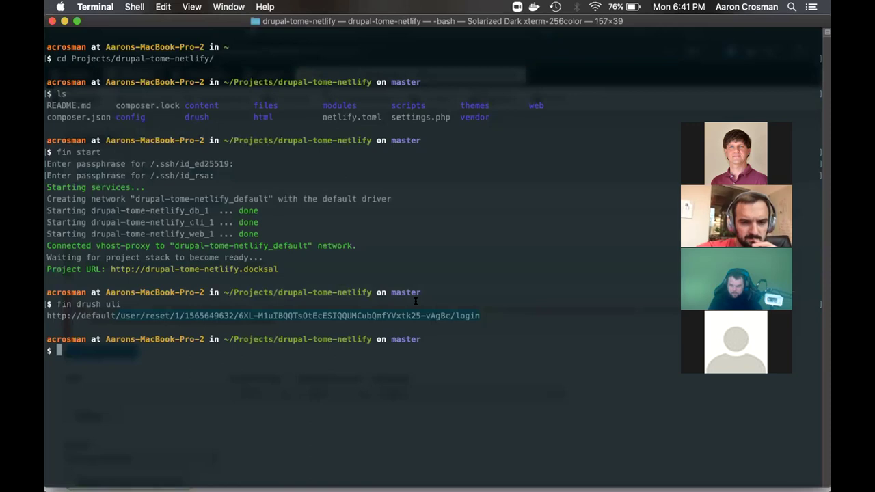
{"action": "type", "text": "fin d"}
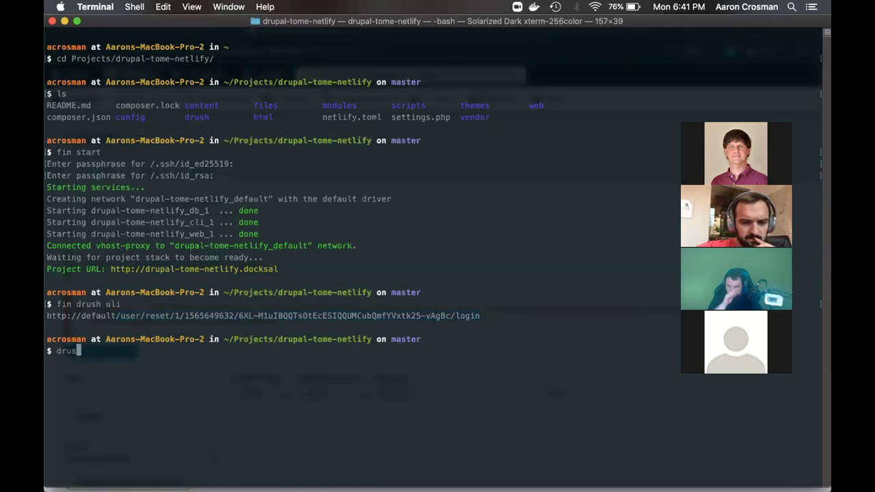
{"action": "key", "text": "BackSpace"}
{"action": "key", "text": "BackSpace"}
{"action": "key", "text": "BackSpace"}
{"action": "key", "text": "BackSpace"}
{"action": "type", "text": "in drush tome:static"}
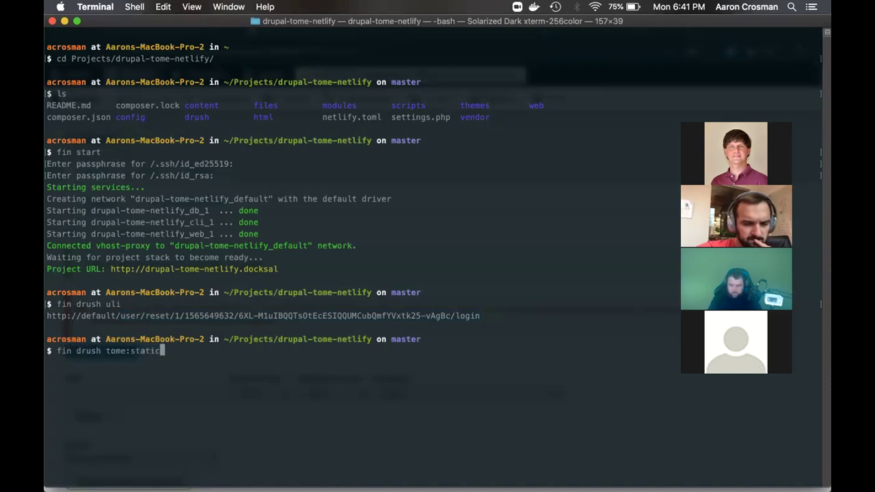
{"action": "key", "text": "Return"}
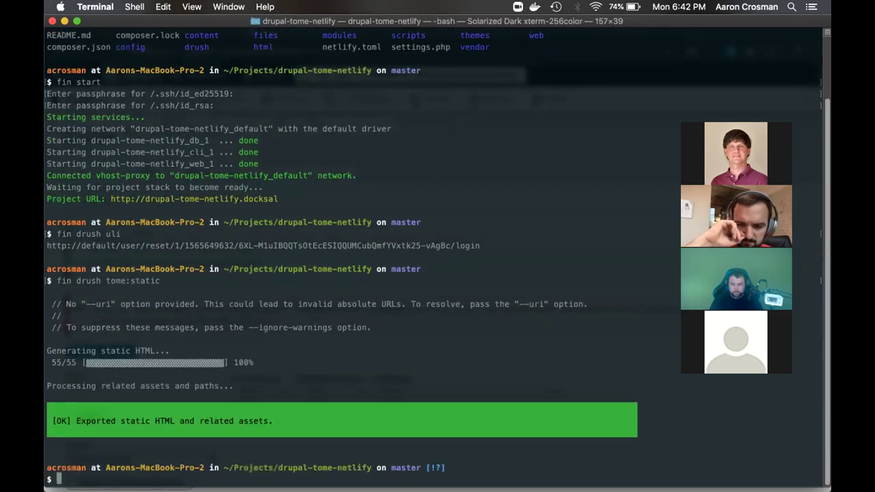
{"action": "type", "text": "git"}
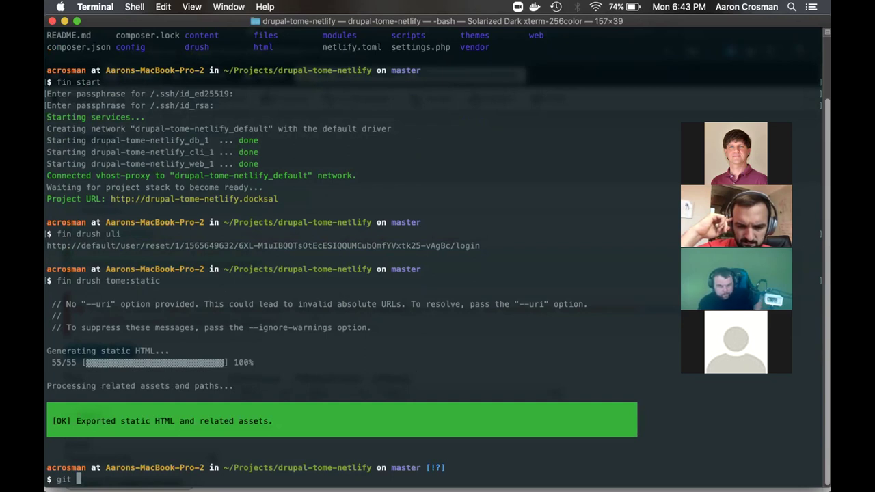
Review the exported content changes with git diff and git status
{"action": "type", "text": "diff"}
{"action": "key", "text": "Return"}
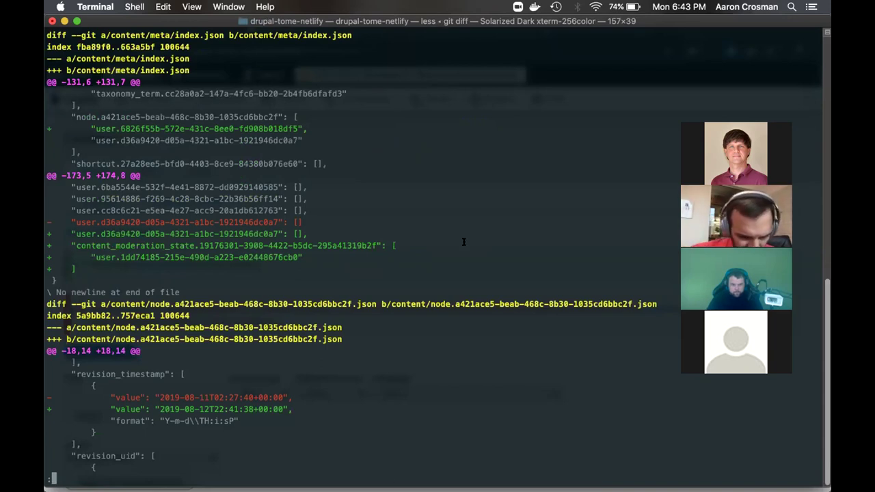
{"action": "key", "text": "space"}
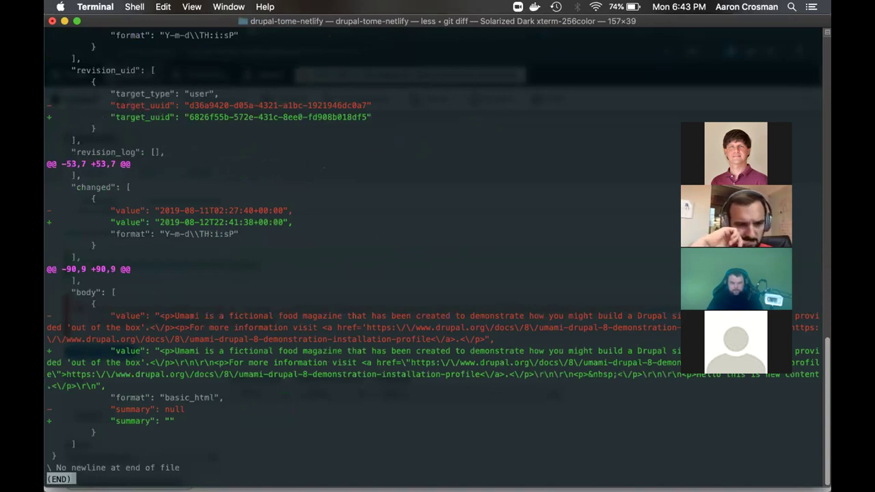
{"action": "key", "text": "q"}
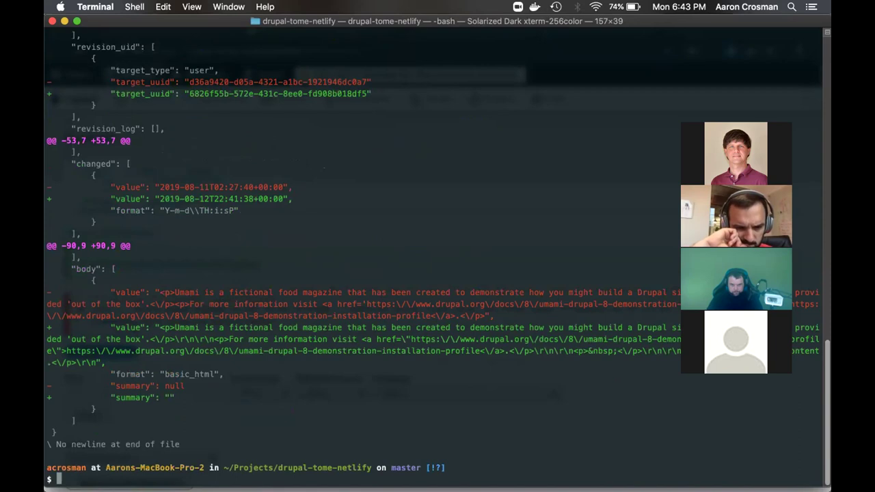
{"action": "type", "text": "git status"}
{"action": "key", "text": "Return"}
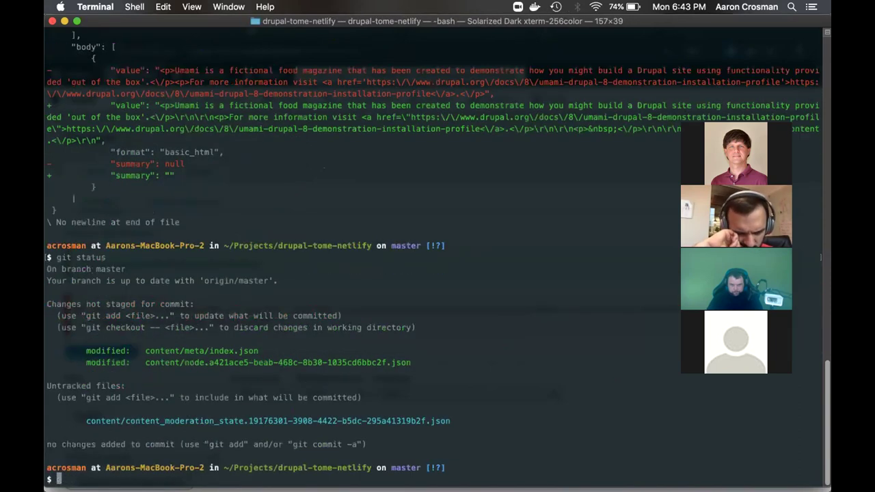
Stage all changes, commit them as 'adding content on the fly', and push to GitHub
{"action": "type", "text": "git add ."}
{"action": "key", "text": "Return"}
{"action": "type", "text": "git commit -m \"add"}
{"action": "key", "text": "BackSpace"}
{"action": "type", "text": "ing content ont"}
{"action": "key", "text": "BackSpace"}
{"action": "type", "text": "the fly\""}
{"action": "key", "text": "Return"}
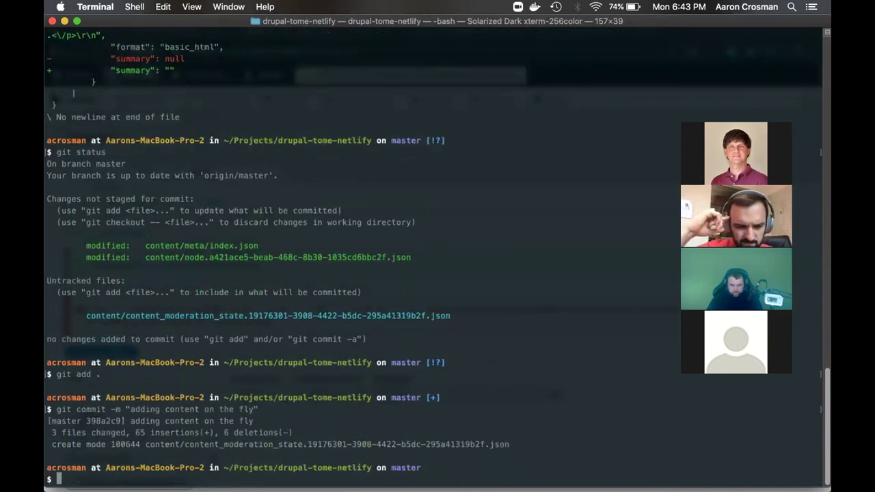
{"action": "type", "text": "git push"}
{"action": "key", "text": "Return"}
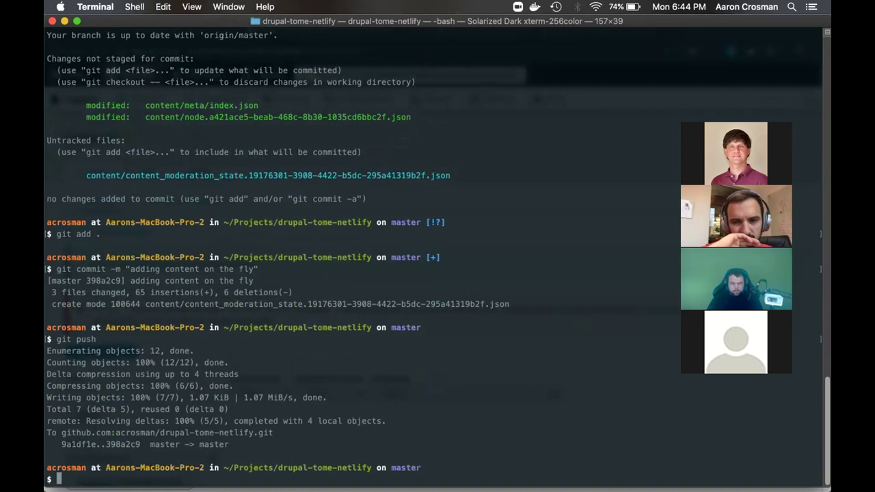
{"action": "key", "text": "super+Tab"}
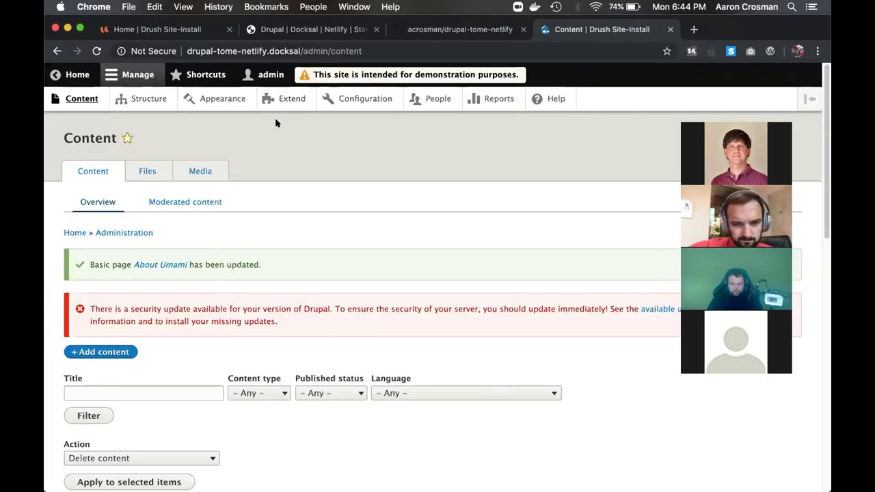
In a new tab, search 'netlify' and open the Tome documentation result
{"action": "key", "text": "super+t"}
{"action": "type", "text": "netf"}
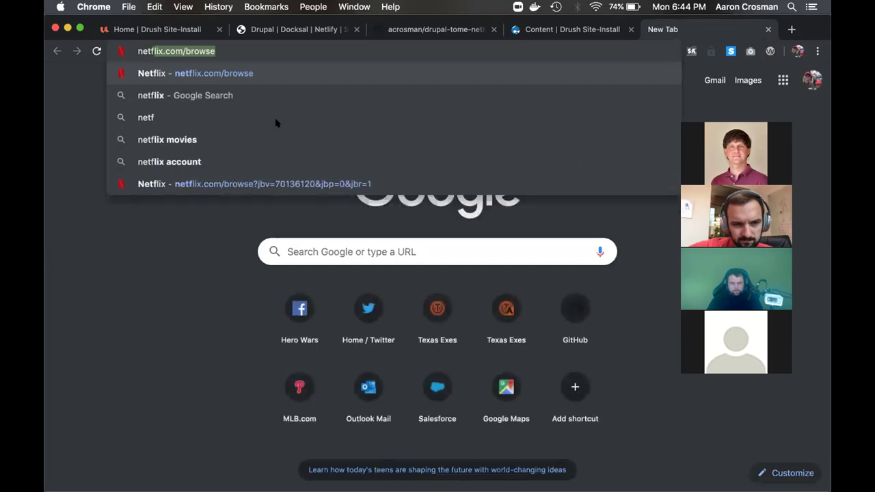
{"action": "type", "text": "li"}
{"action": "key", "text": "BackSpace"}
{"action": "key", "text": "BackSpace"}
{"action": "key", "text": "BackSpace"}
{"action": "key", "text": "BackSpace"}
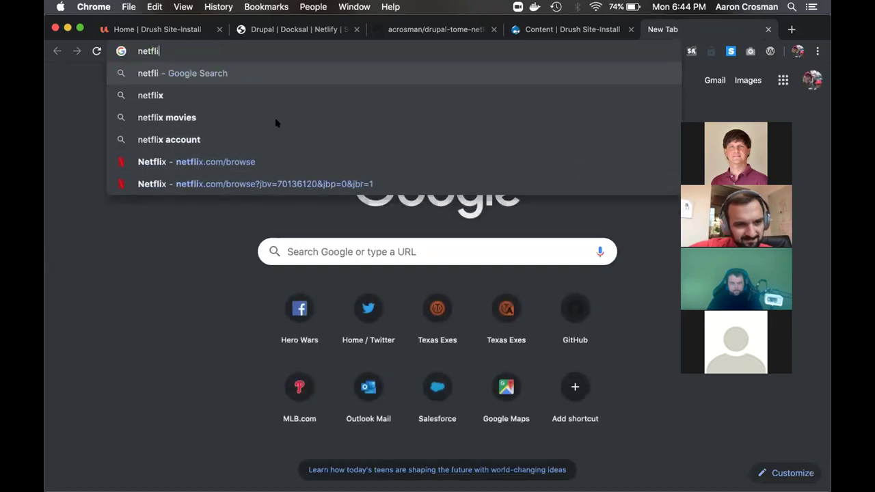
{"action": "type", "text": "lify"}
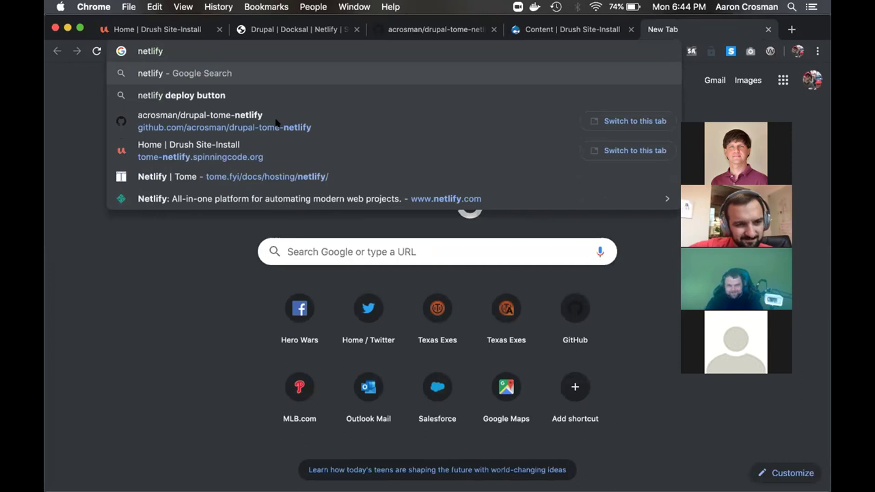
{"action": "left_click", "coordinate": [292, 176]}
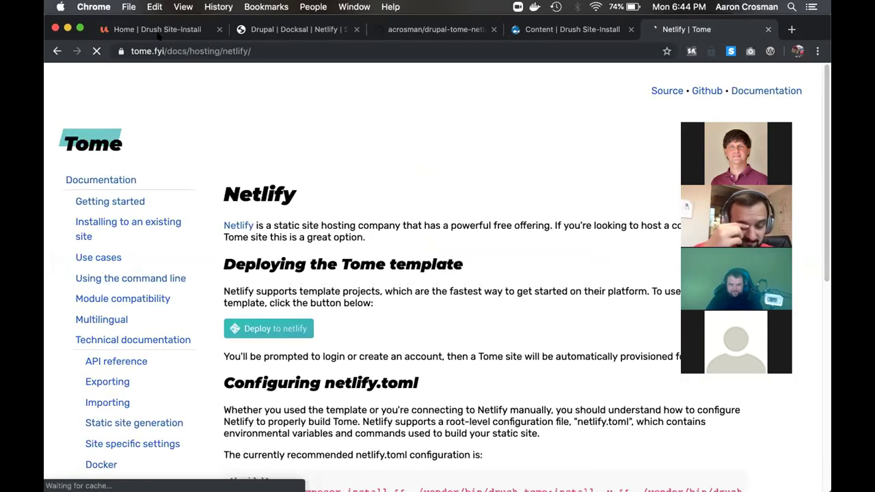
Run a Google search for netlify, open the Netlify homepage and log in to the Sites dashboard
{"action": "left_click", "coordinate": [254, 50]}
{"action": "left_click", "coordinate": [255, 51]}
{"action": "key", "text": "super+shift+Left"}
{"action": "key", "text": "BackSpace"}
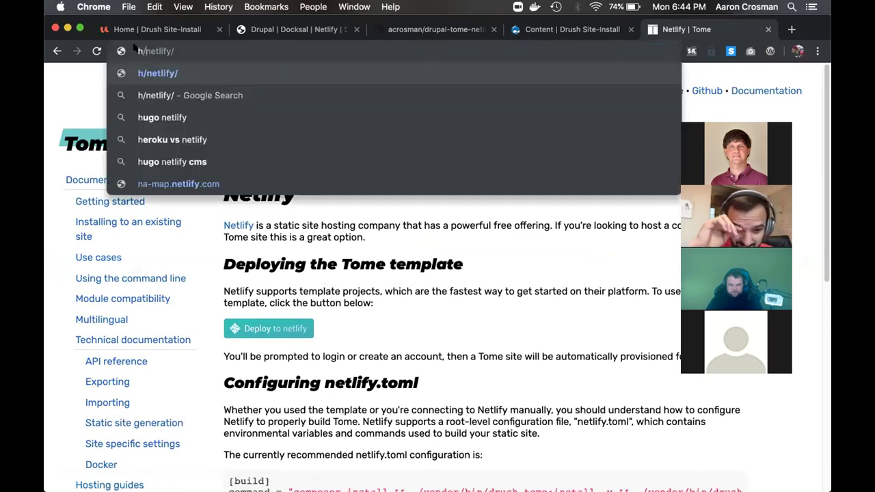
{"action": "key", "text": "super+Right"}
{"action": "key", "text": "BackSpace"}
{"action": "key", "text": "Return"}
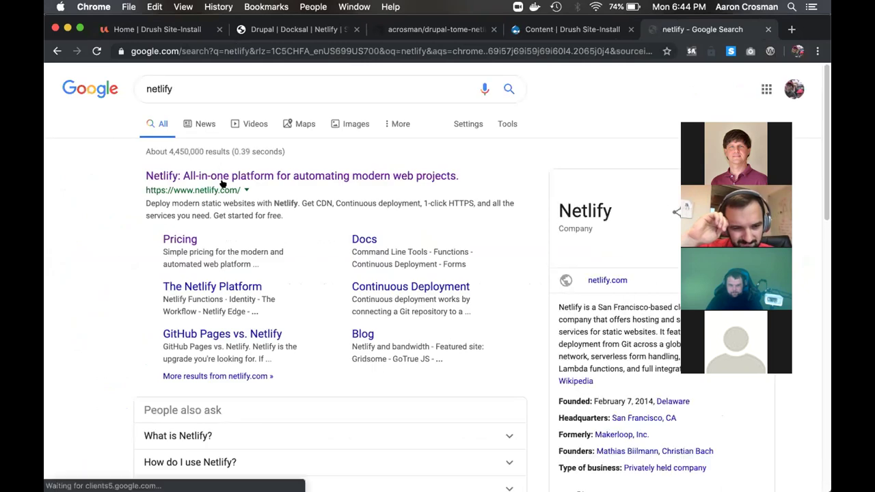
{"action": "left_click", "coordinate": [226, 177]}
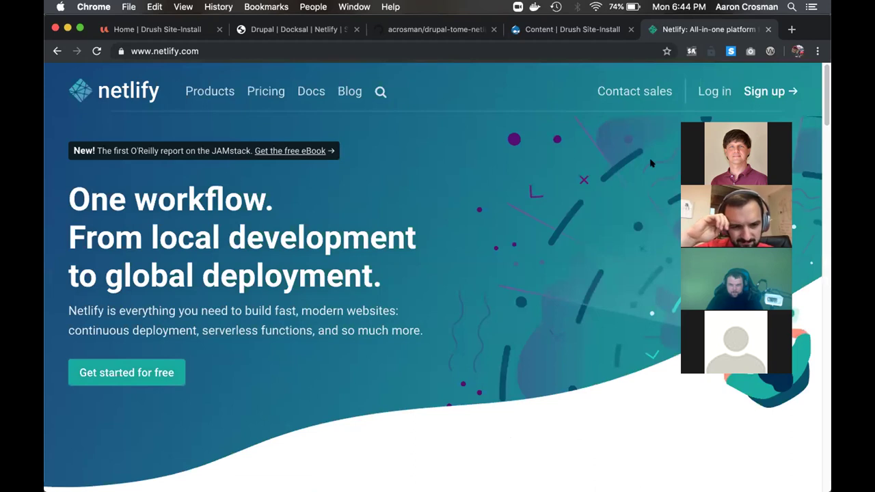
{"action": "left_click", "coordinate": [706, 87]}
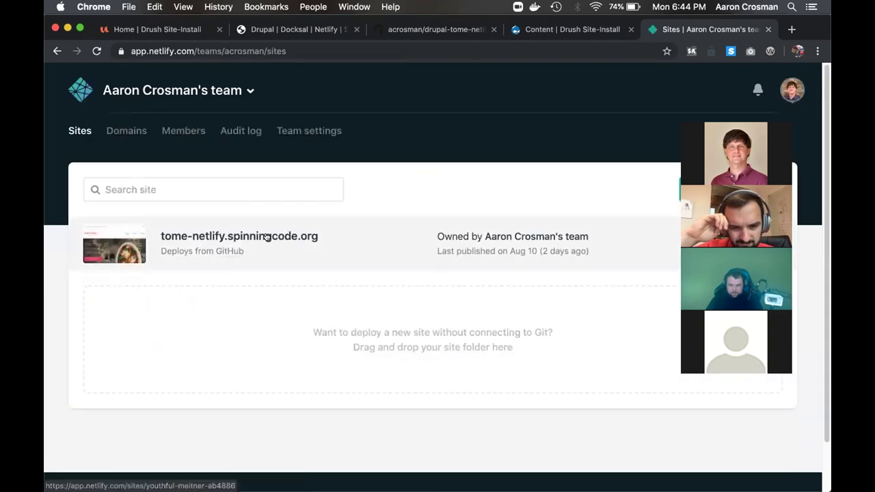
Open the tome-netlify.spinningcode.org site and its building 'adding content on the fly' deploy log
{"action": "left_click", "coordinate": [243, 236]}
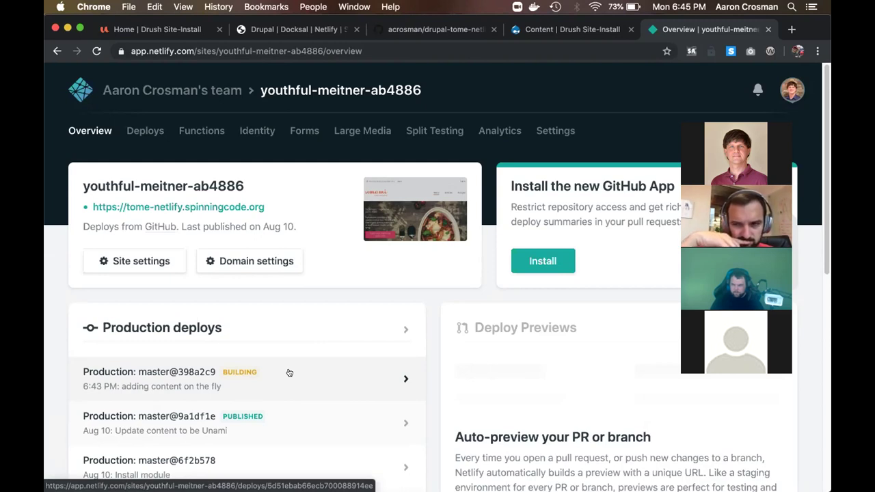
{"action": "left_click", "coordinate": [289, 373]}
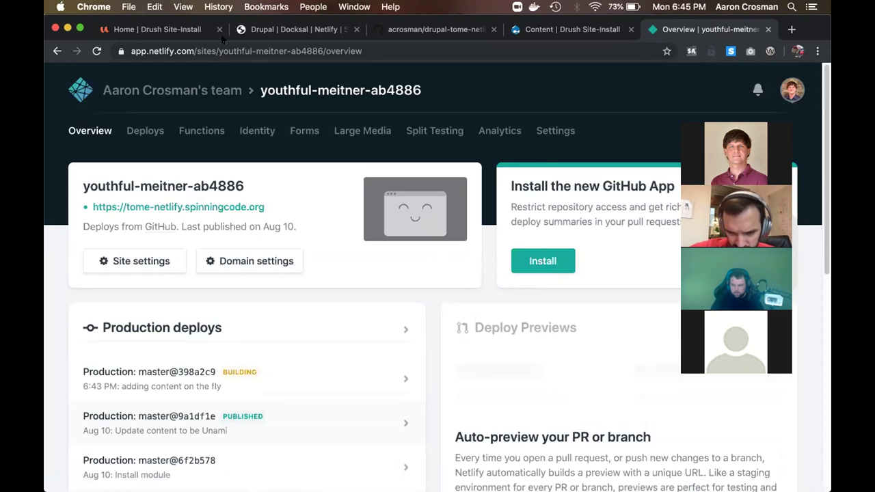
{"action": "left_click", "coordinate": [186, 32]}
{"action": "left_click", "coordinate": [149, 52]}
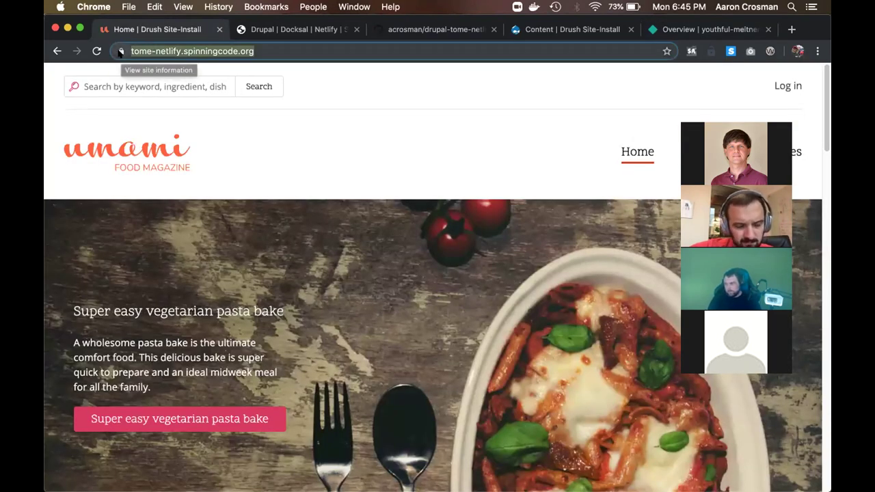
{"action": "key", "text": "super+4"}
{"action": "key", "text": "super+5"}
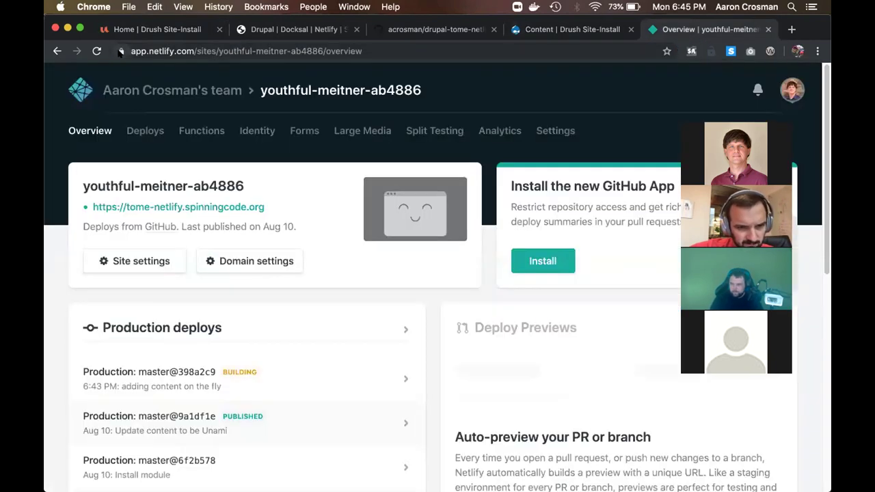
{"action": "left_click", "coordinate": [404, 368]}
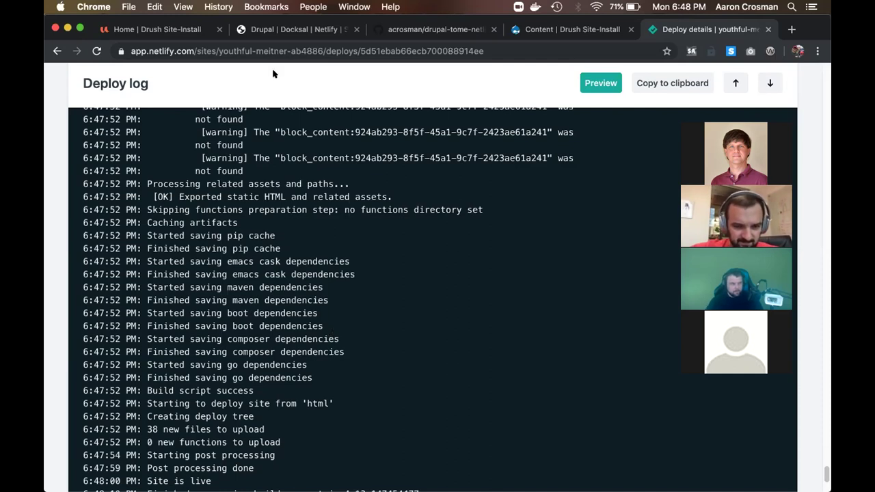
Reload the Umami static site home tab, now showing 'Welcome to Drush Site-Install'
{"action": "key", "text": "ctrl+shift+Tab"}
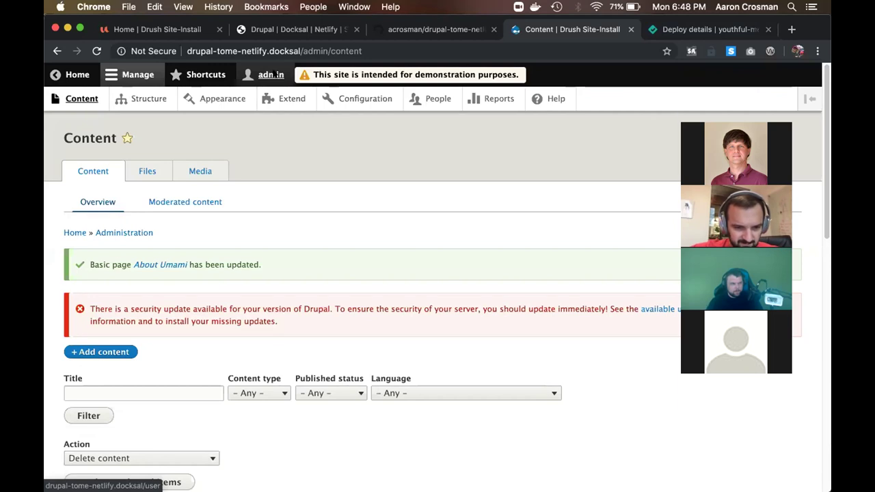
{"action": "key", "text": "ctrl+Tab"}
{"action": "key", "text": "ctrl+shift+Tab"}
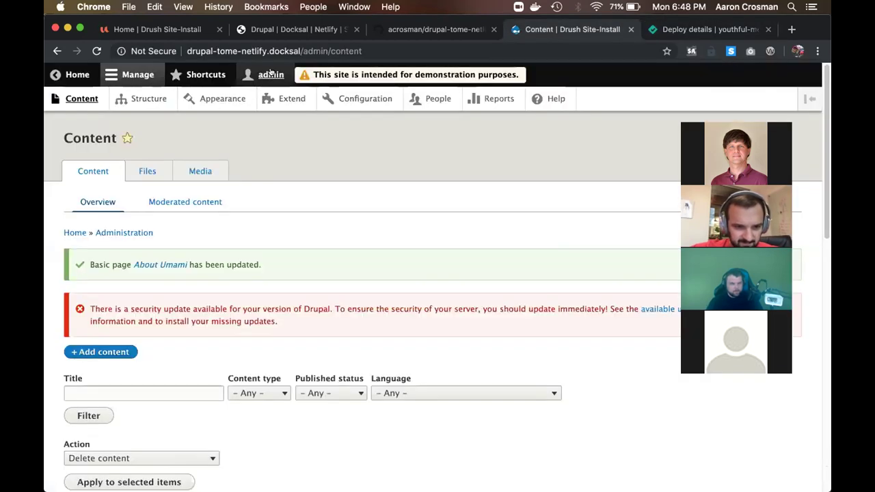
{"action": "key", "text": "super+1"}
{"action": "key", "text": "Return"}
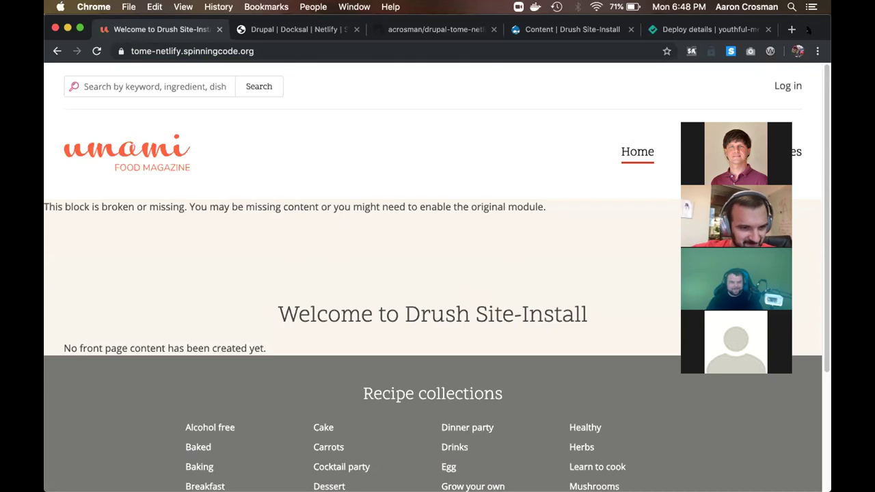
{"action": "left_click", "coordinate": [272, 45]}
{"action": "key", "text": "Return"}
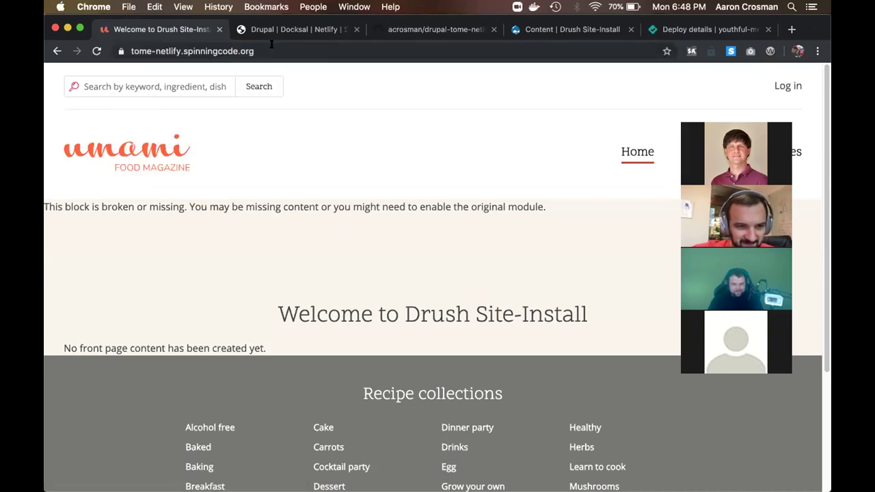
{"action": "scroll", "coordinate": [245, 161], "scroll_direction": "down", "scroll_amount": 5}
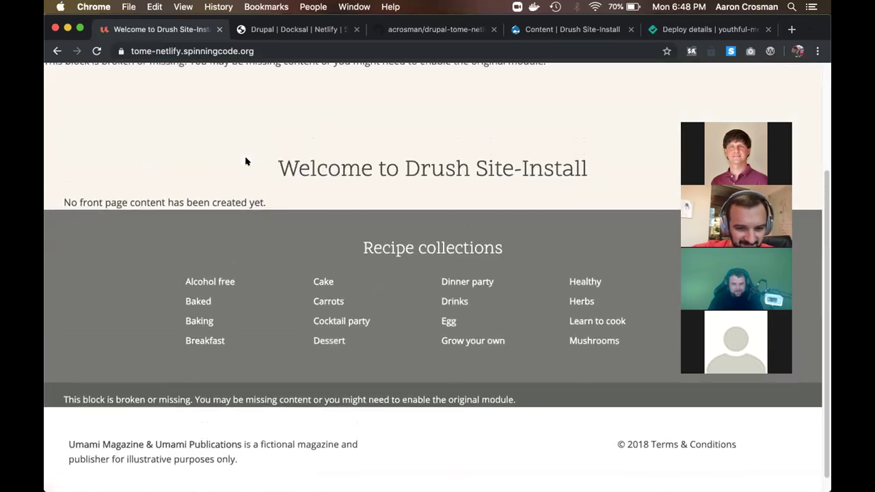
{"action": "scroll", "coordinate": [178, 187], "scroll_direction": "up", "scroll_amount": 5}
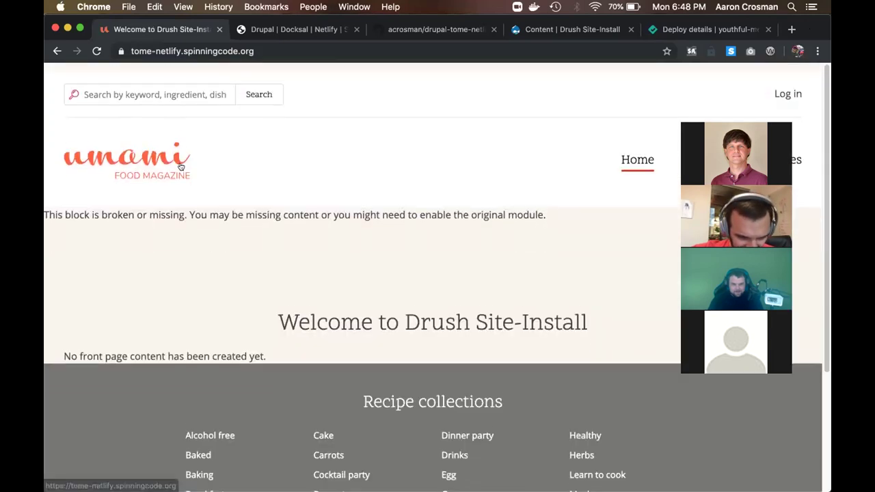
{"action": "left_click", "coordinate": [272, 50]}
{"action": "type", "text": "/about"}
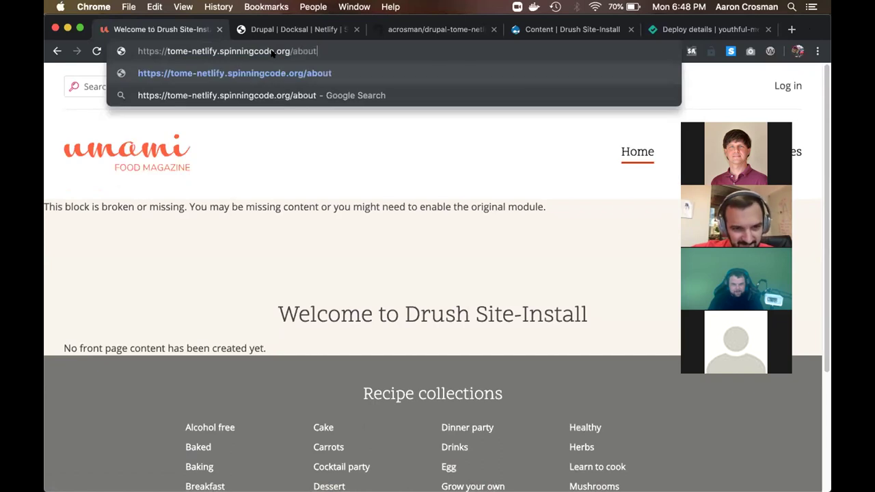
{"action": "key", "text": "Return"}
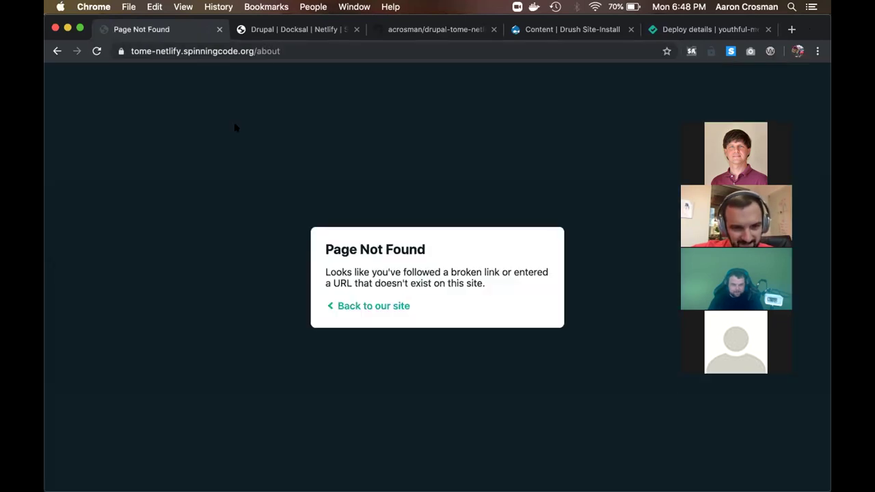
{"action": "left_click", "coordinate": [373, 306]}
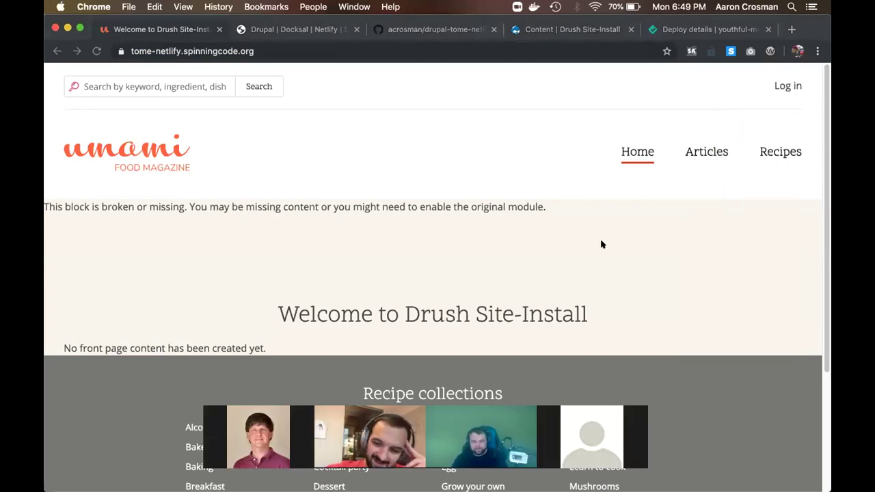
{"action": "key", "text": "super+Tab"}
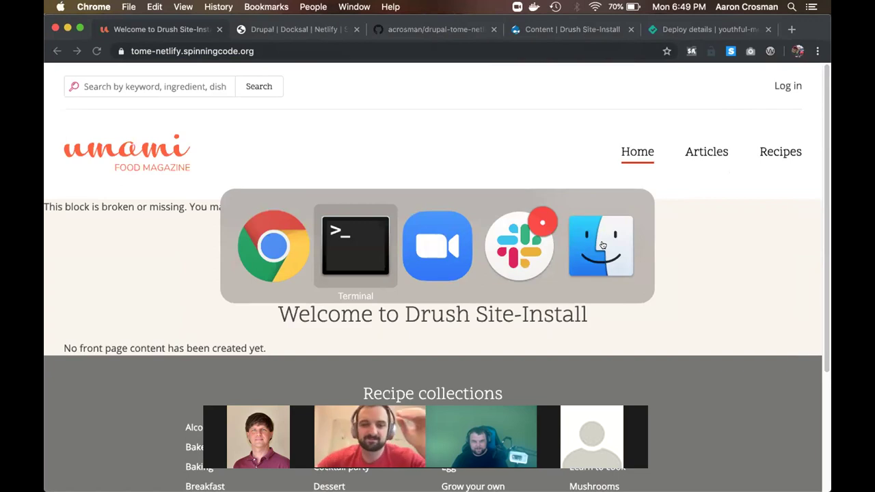
{"action": "key", "text": "super+Tab"}
{"action": "key", "text": "super+Tab"}
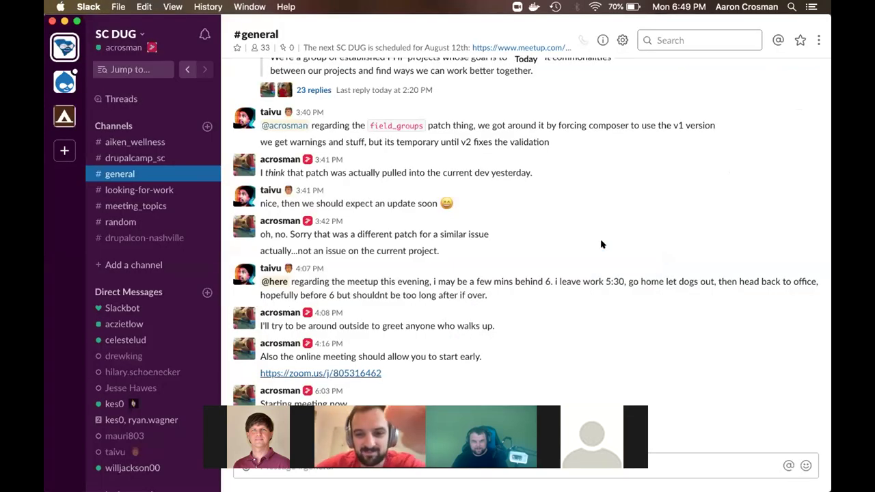
{"action": "key", "text": "super+Tab"}
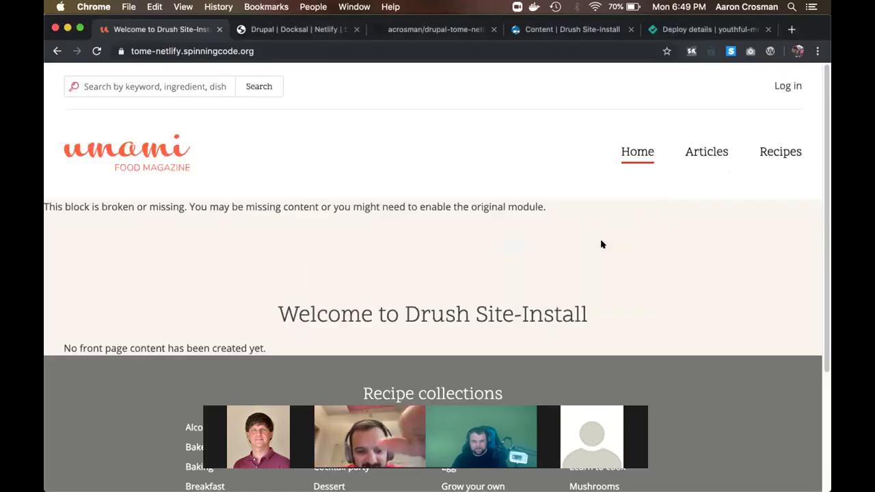
Scroll through the 'Drupal Tome + Docksal + Netlify' blog post back up to its title and introduction
{"action": "left_click", "coordinate": [289, 29]}
{"action": "scroll", "coordinate": [297, 282], "scroll_direction": "down", "scroll_amount": 3}
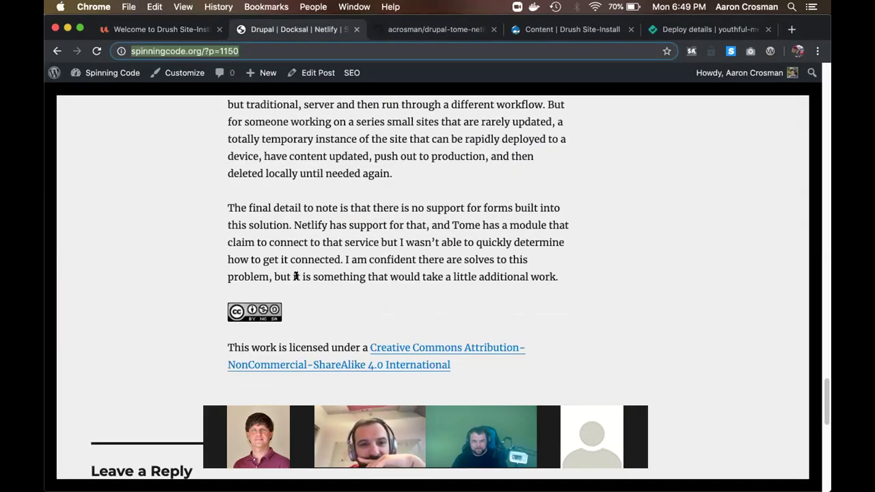
{"action": "scroll", "coordinate": [296, 275], "scroll_direction": "up", "scroll_amount": 2}
{"action": "scroll", "coordinate": [296, 276], "scroll_direction": "up", "scroll_amount": 10}
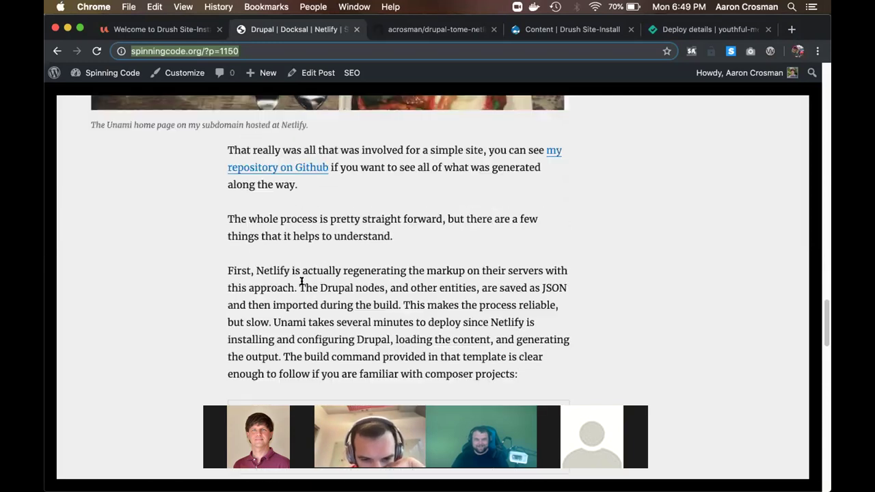
{"action": "left_click", "coordinate": [328, 250]}
{"action": "scroll", "coordinate": [342, 241], "scroll_direction": "up", "scroll_amount": 3}
{"action": "scroll", "coordinate": [342, 240], "scroll_direction": "down", "scroll_amount": 8}
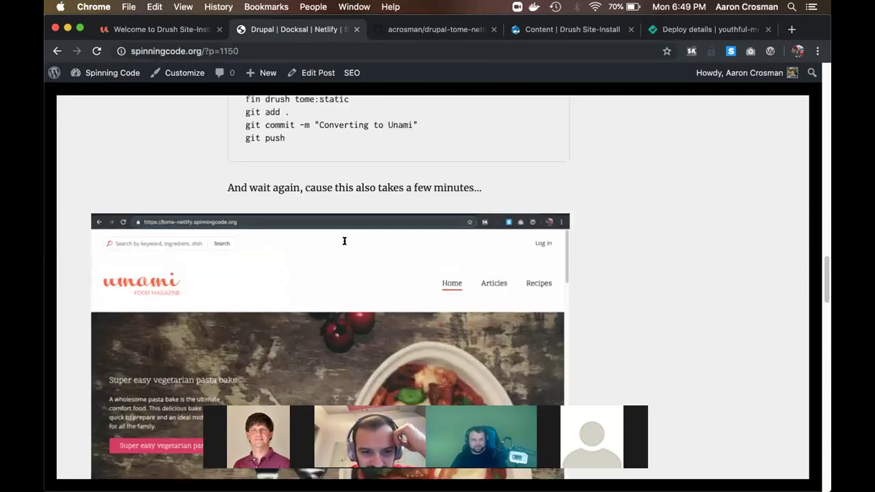
{"action": "scroll", "coordinate": [345, 241], "scroll_direction": "up", "scroll_amount": 2}
{"action": "scroll", "coordinate": [344, 240], "scroll_direction": "up", "scroll_amount": 3}
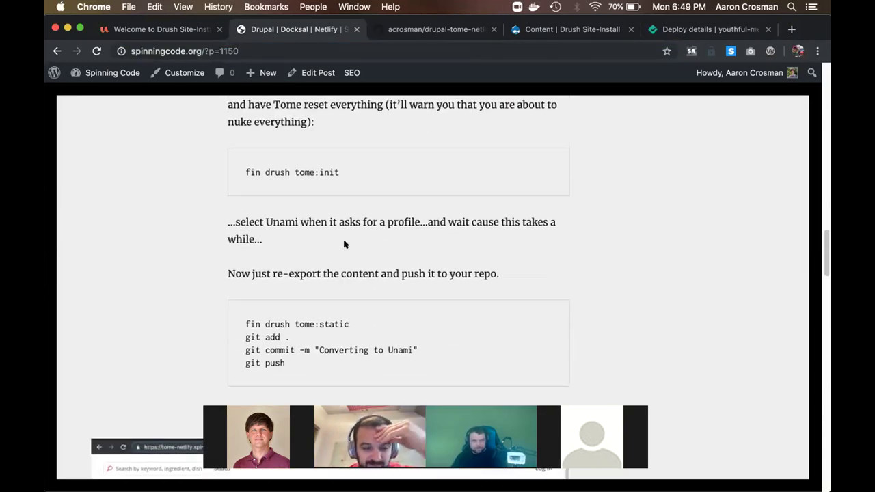
{"action": "scroll", "coordinate": [345, 244], "scroll_direction": "up", "scroll_amount": 15}
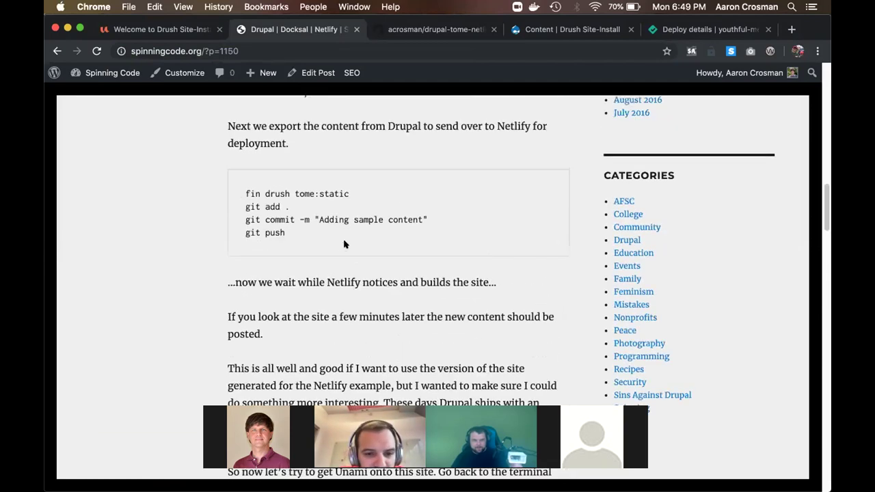
{"action": "scroll", "coordinate": [345, 244], "scroll_direction": "up", "scroll_amount": 1}
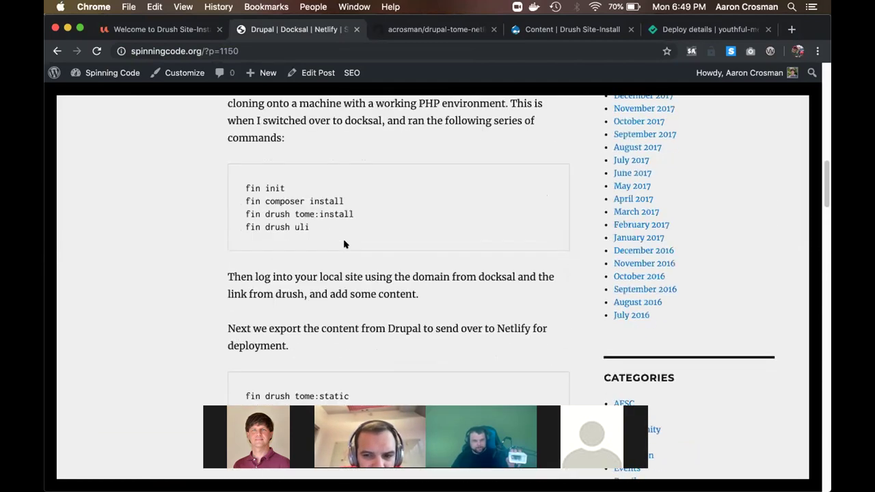
{"action": "scroll", "coordinate": [345, 245], "scroll_direction": "up", "scroll_amount": 15}
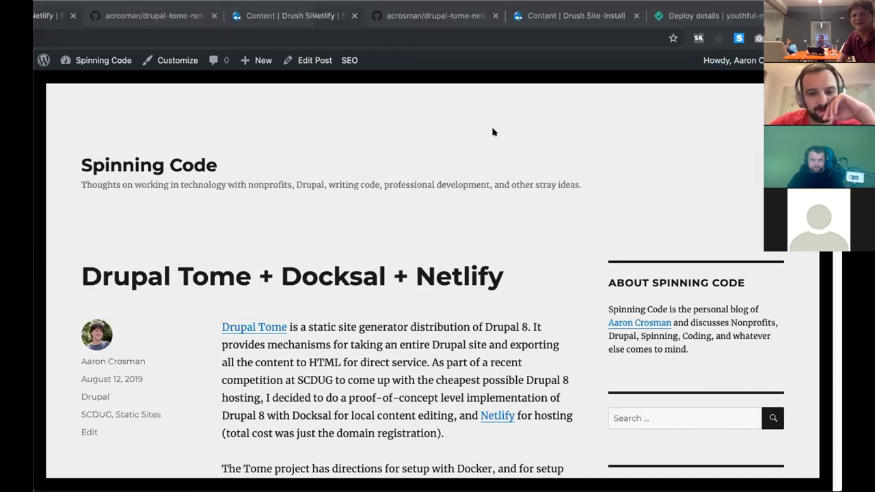
Load the Raspberry Pi Drupal site at raspberrypi.wjackson.site:8080 and scroll its 'Raspberry Pi Demo' home page
{"action": "key", "text": "super+9"}
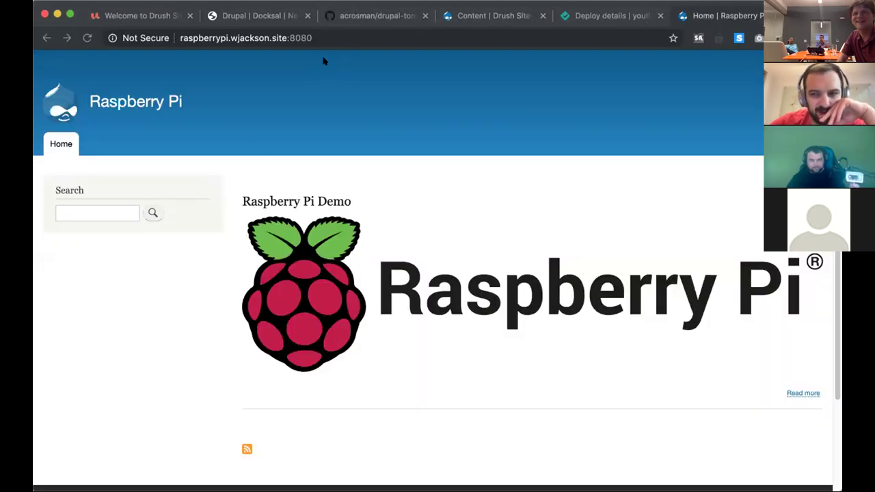
{"action": "scroll", "coordinate": [201, 288], "scroll_direction": "down", "scroll_amount": 3}
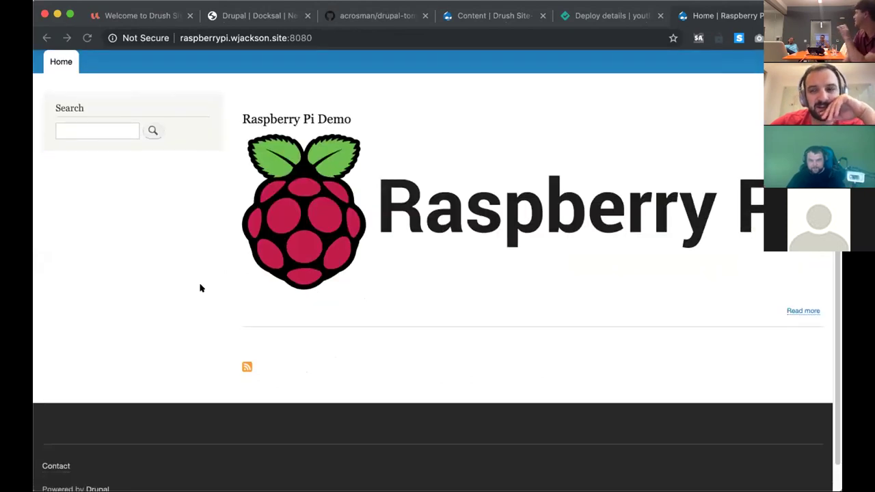